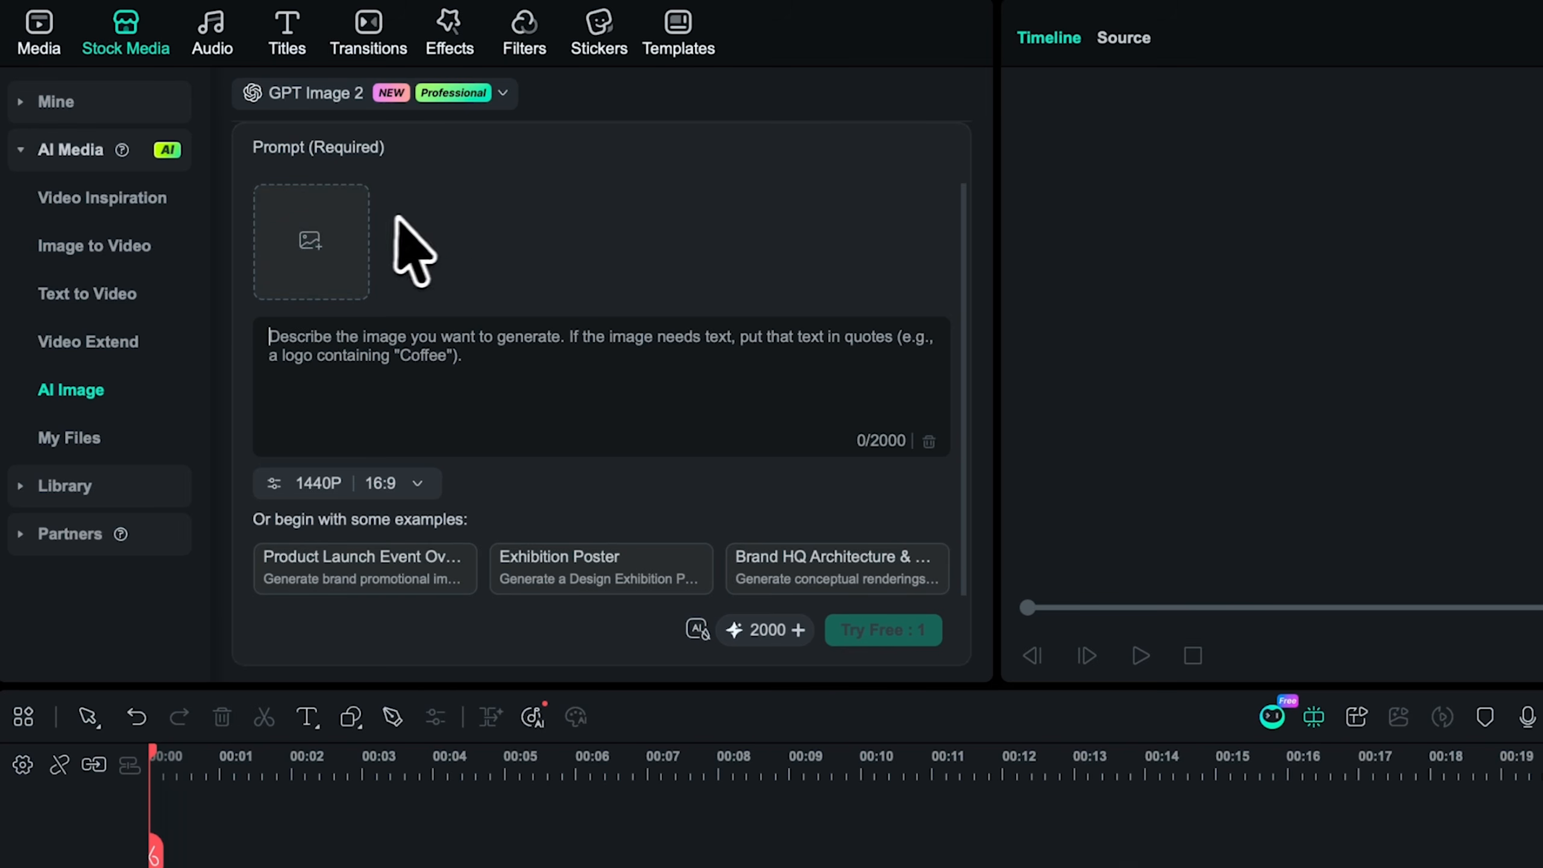
Step: Examine the AI Image generator's prompt field, resolution and aspect ratio settings, and list of available models
click(492, 369)
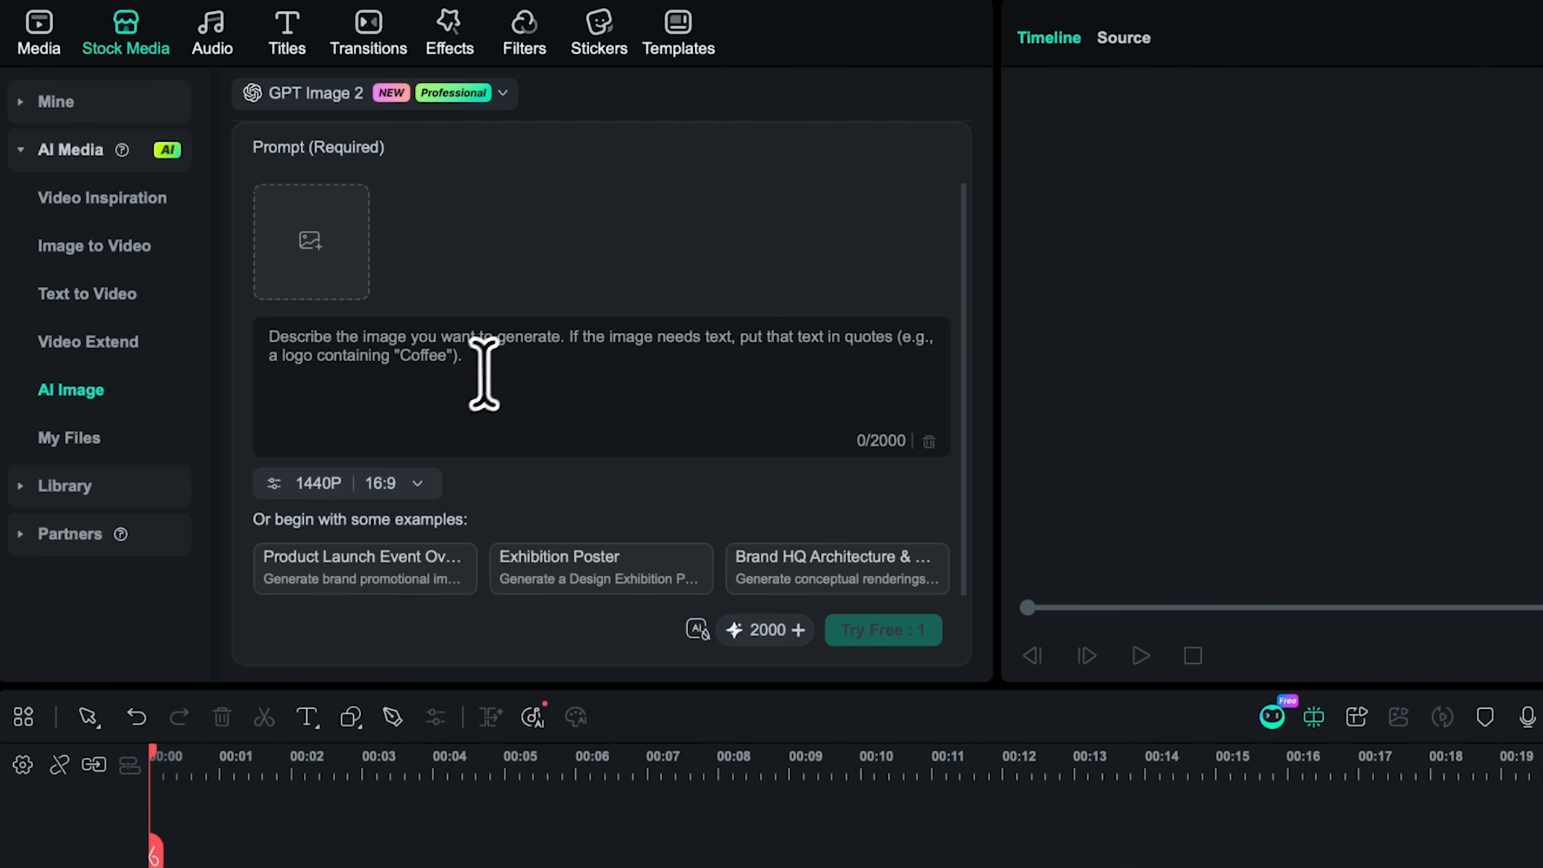
click(382, 484)
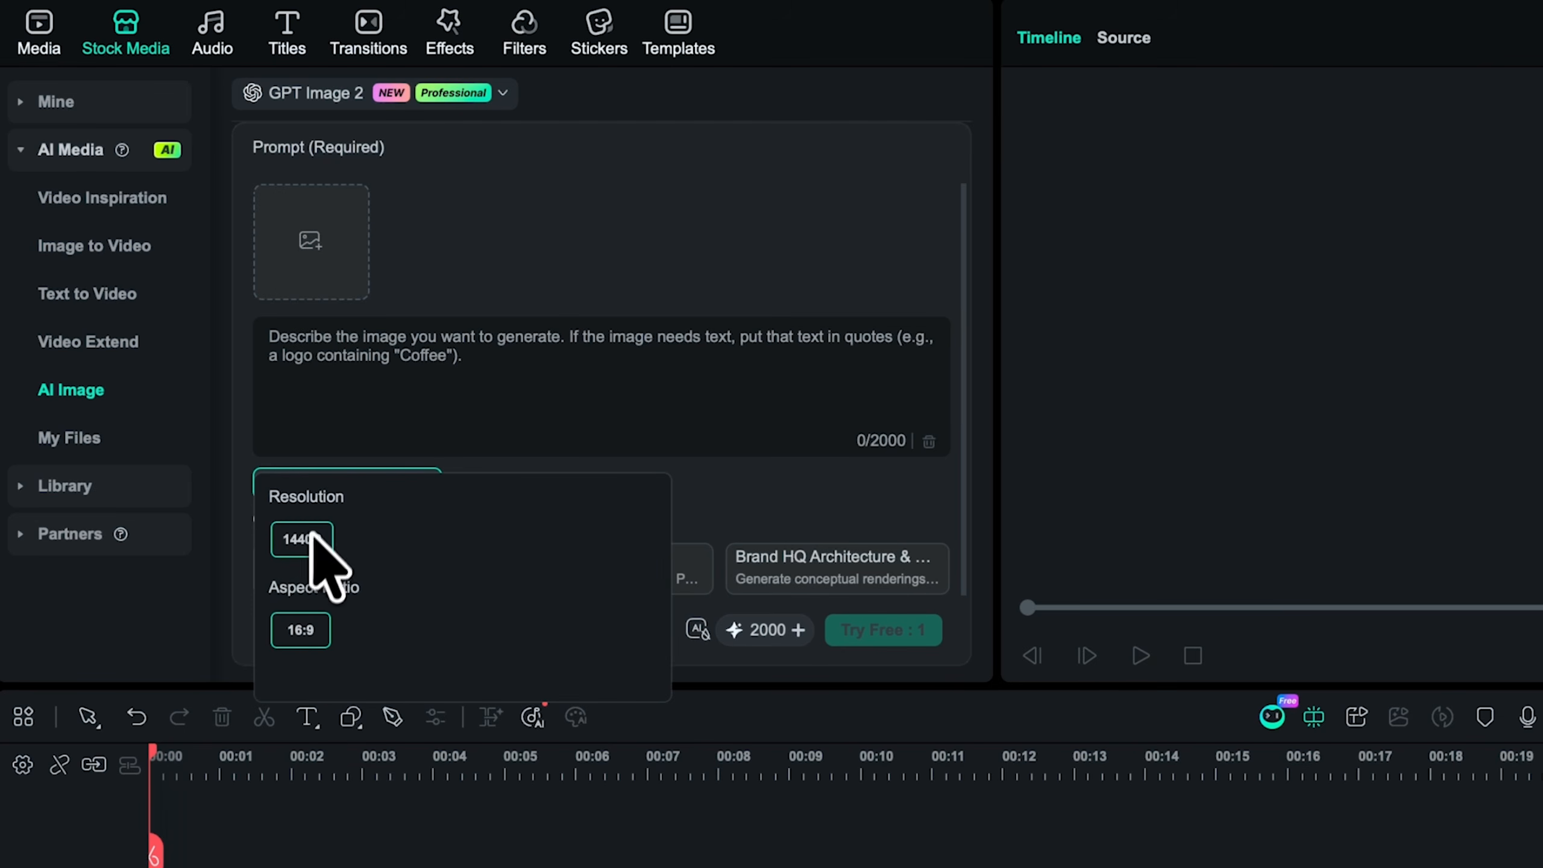
click(503, 92)
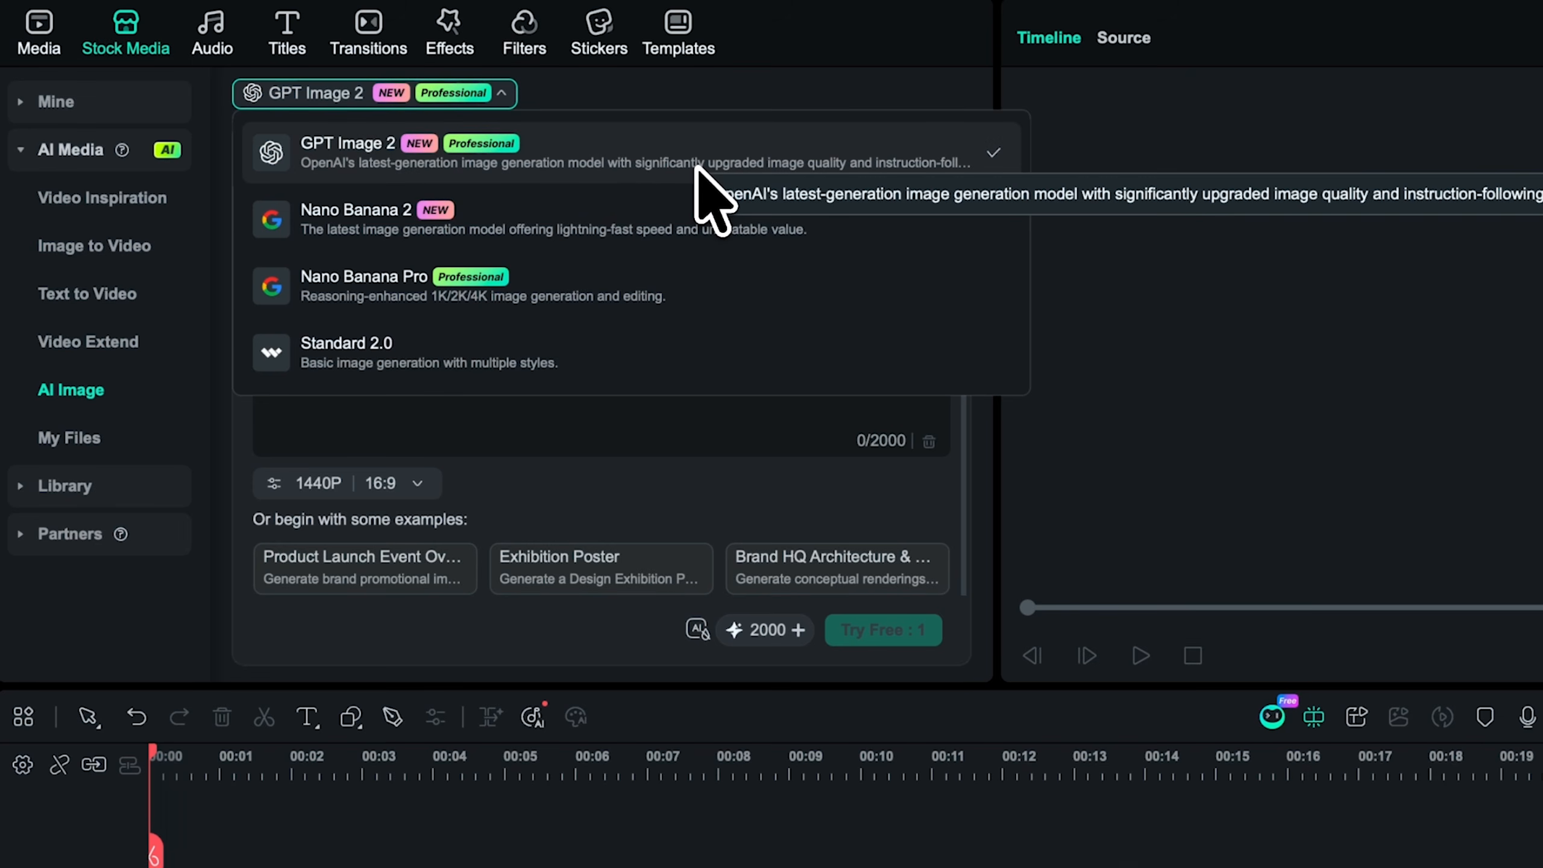
Step: Examine the Text to Video generator's prompt field and its resolution, duration and aspect ratio options
click(124, 294)
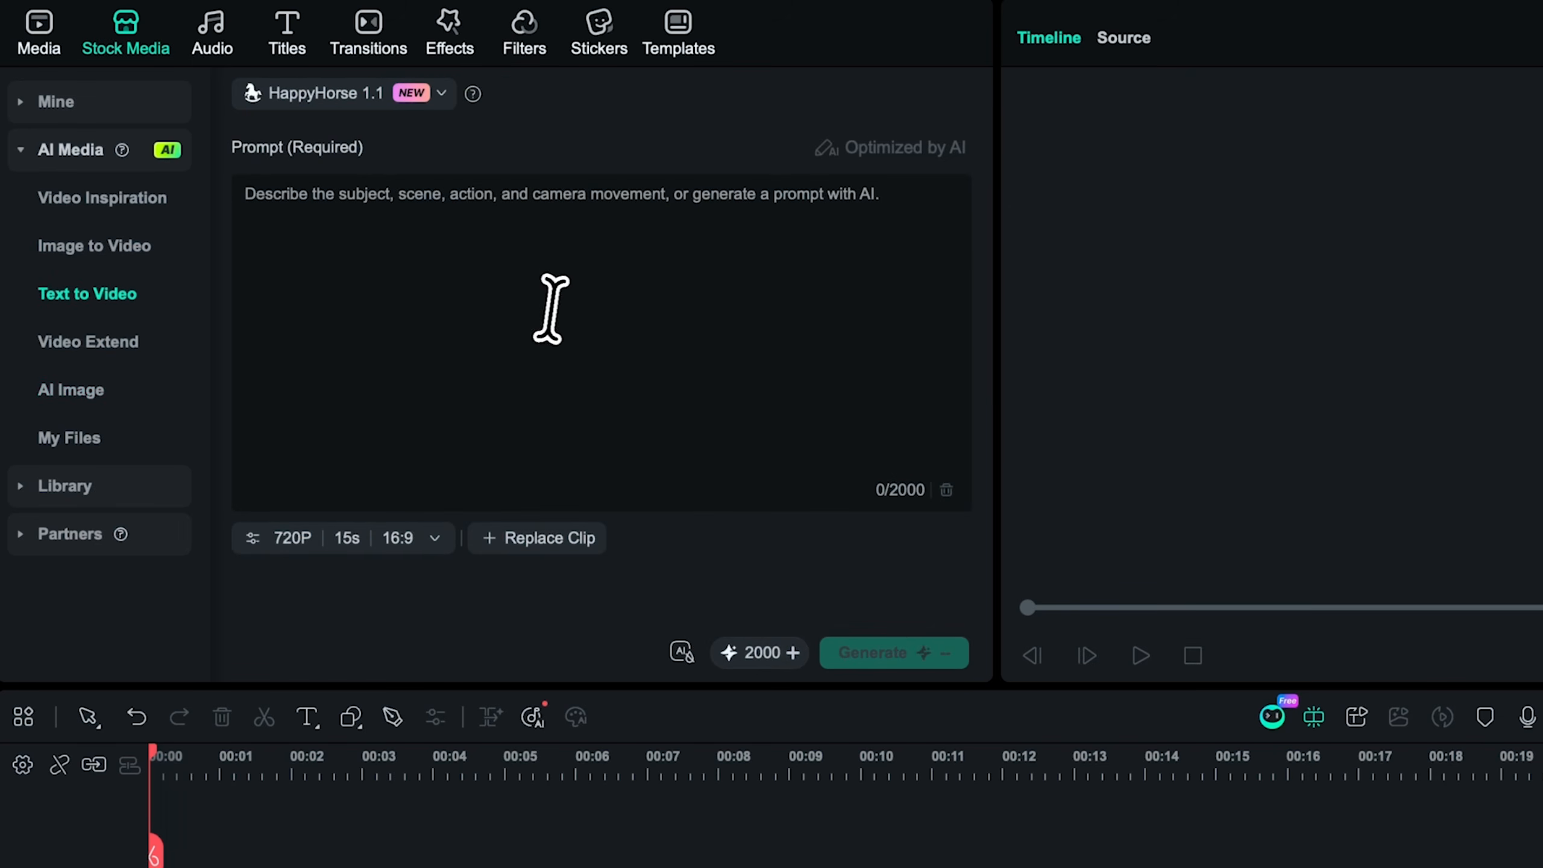
click(550, 308)
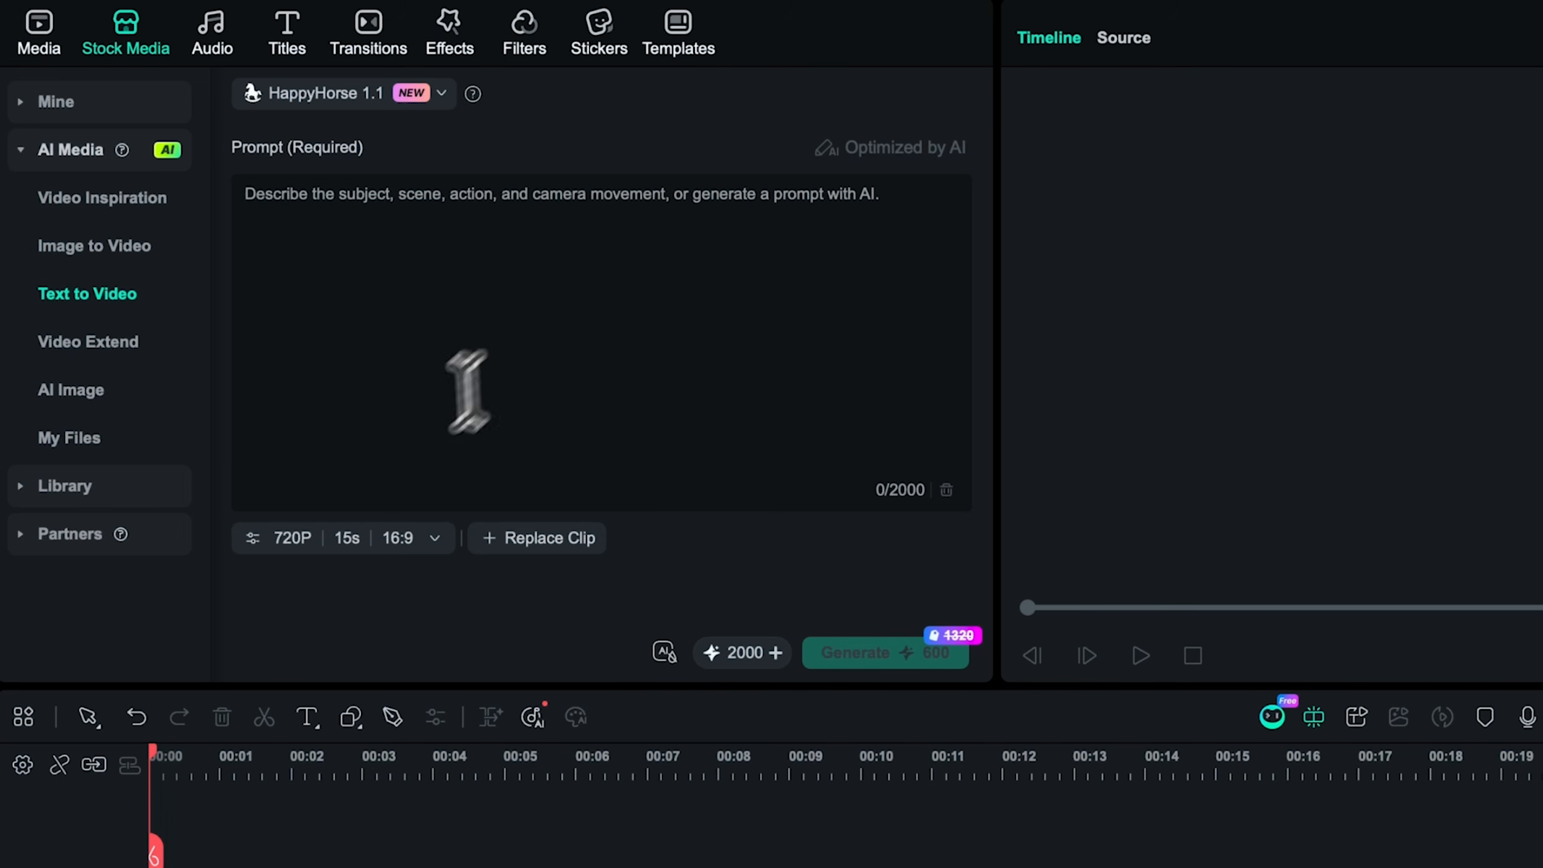
click(293, 538)
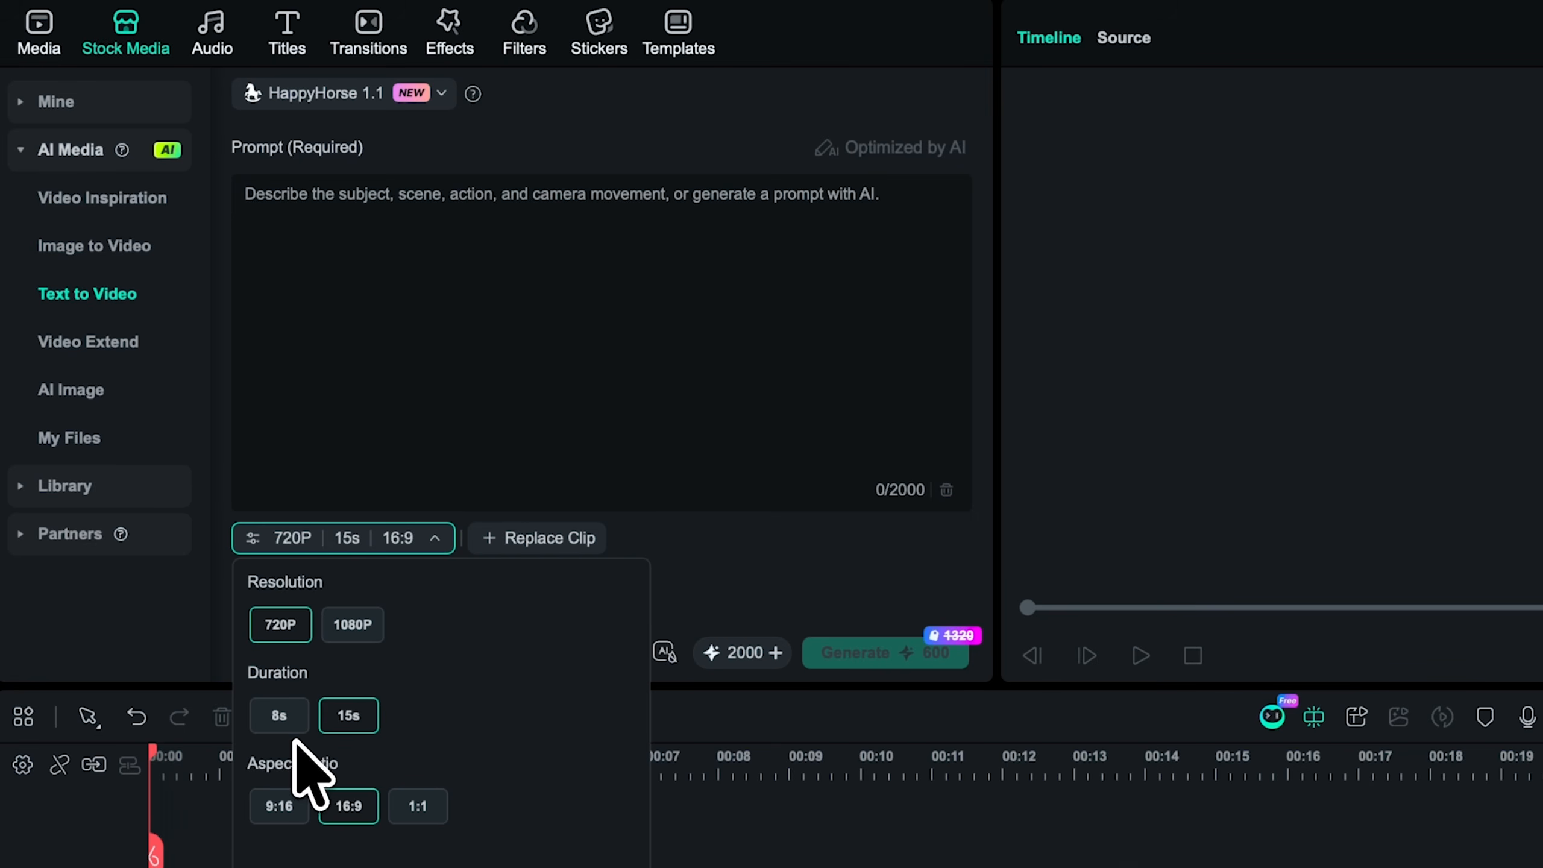
click(581, 405)
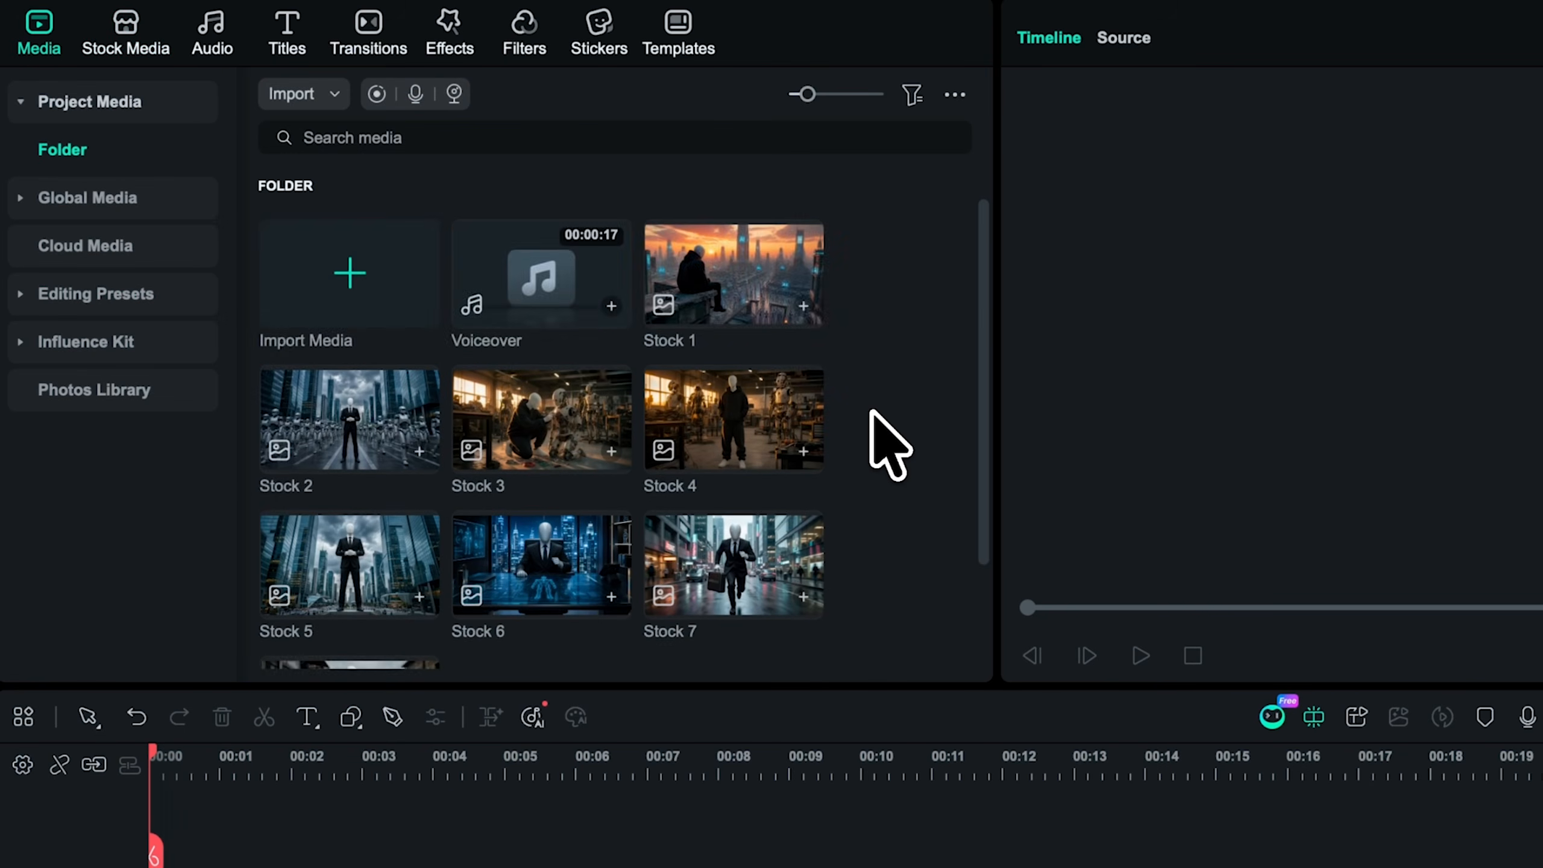
Step: Place the Stock 8, Stock 7, Stock 6 and Stock 5 images one after another on the Video 1 track
scroll(889, 446, down, 3)
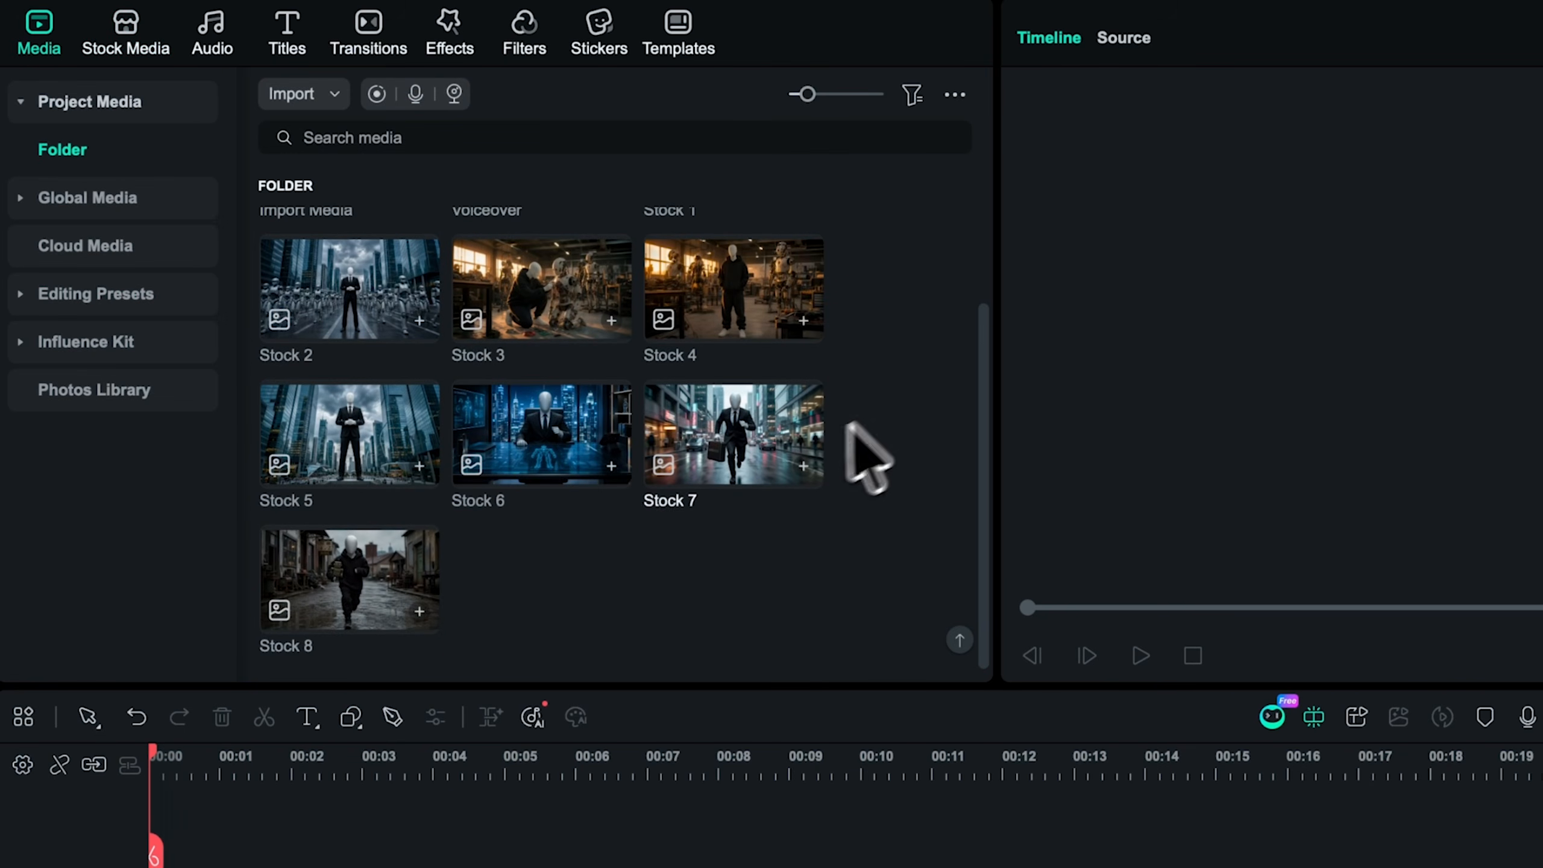
drag(350, 578, 222, 867)
drag(734, 435, 704, 867)
drag(542, 434, 929, 867)
drag(350, 435, 1237, 867)
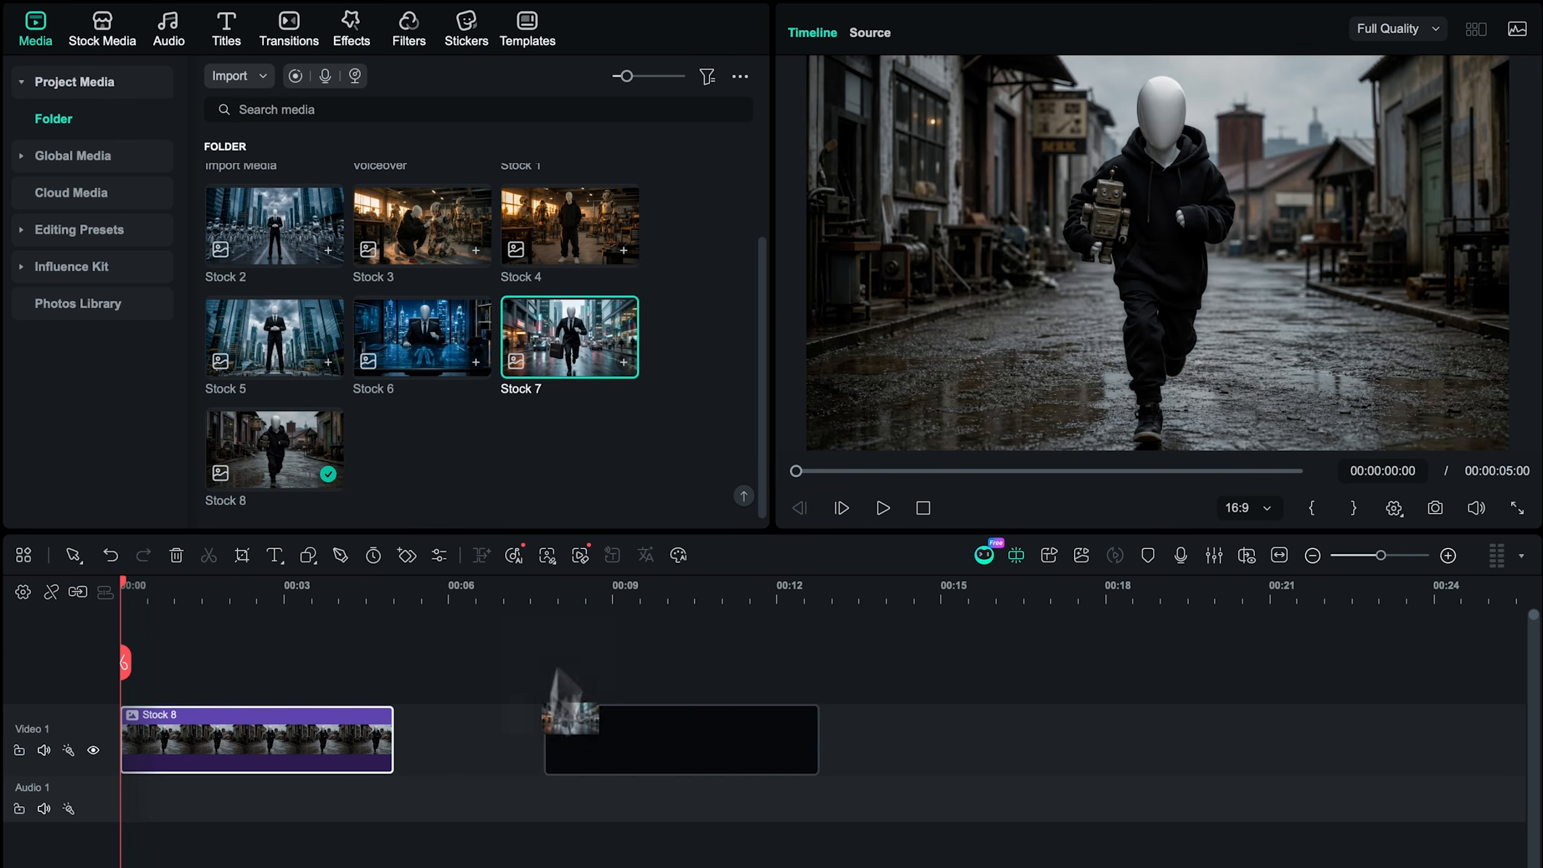
drag(957, 738, 955, 740)
Step: Append Stock 4, Stock 3, Stock 2 and Stock 1 to the Video 1 track, and place Voiceover at the start of Audio 1
drag(570, 228, 474, 741)
drag(421, 228, 559, 745)
drag(275, 228, 669, 754)
scroll(547, 291, up, 3)
drag(570, 214, 730, 719)
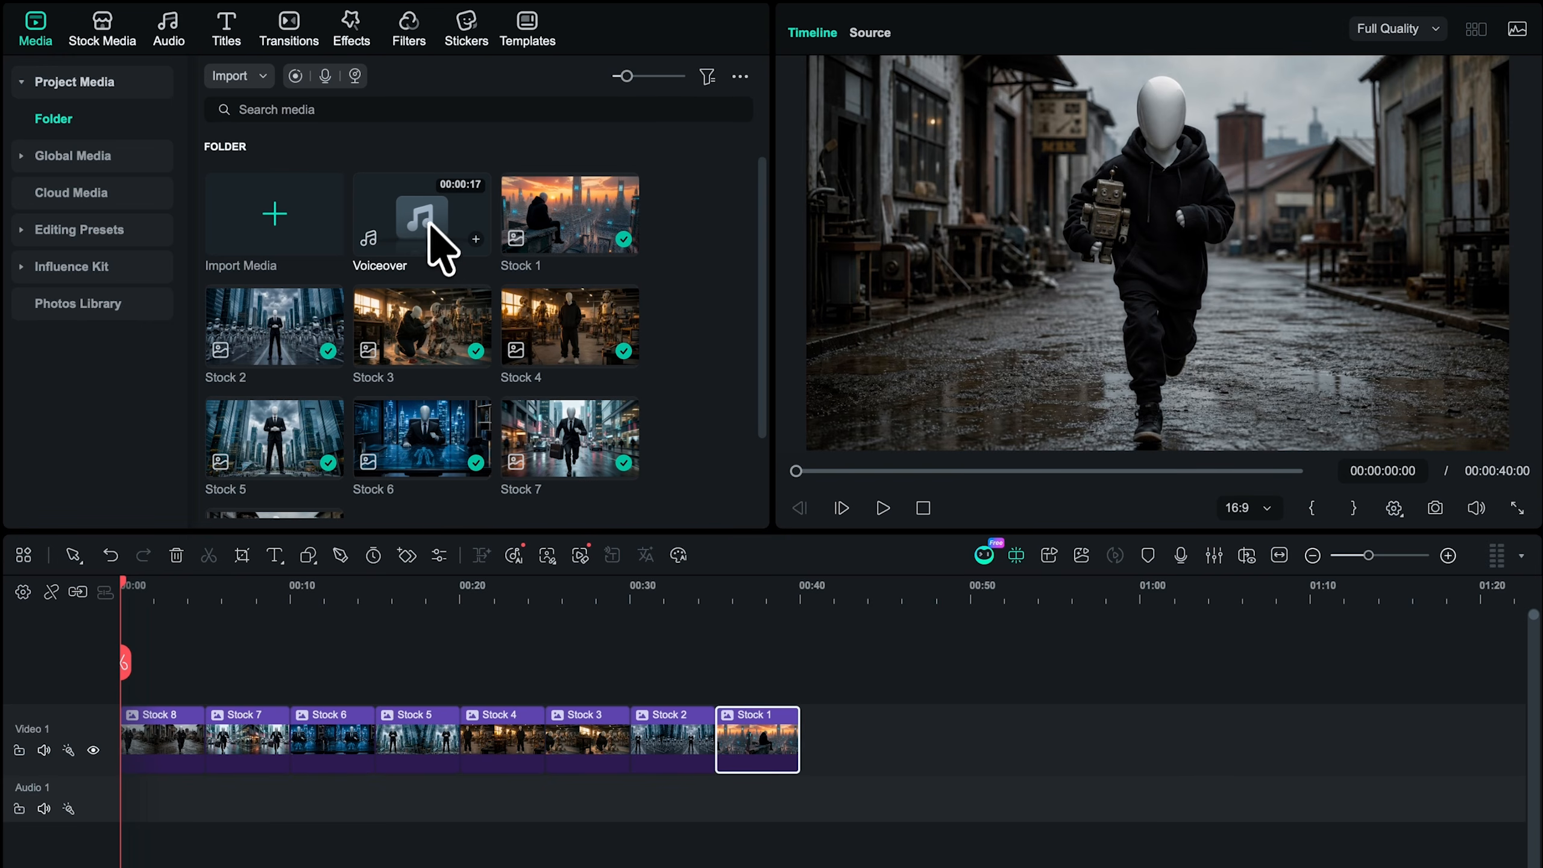
drag(430, 224, 112, 768)
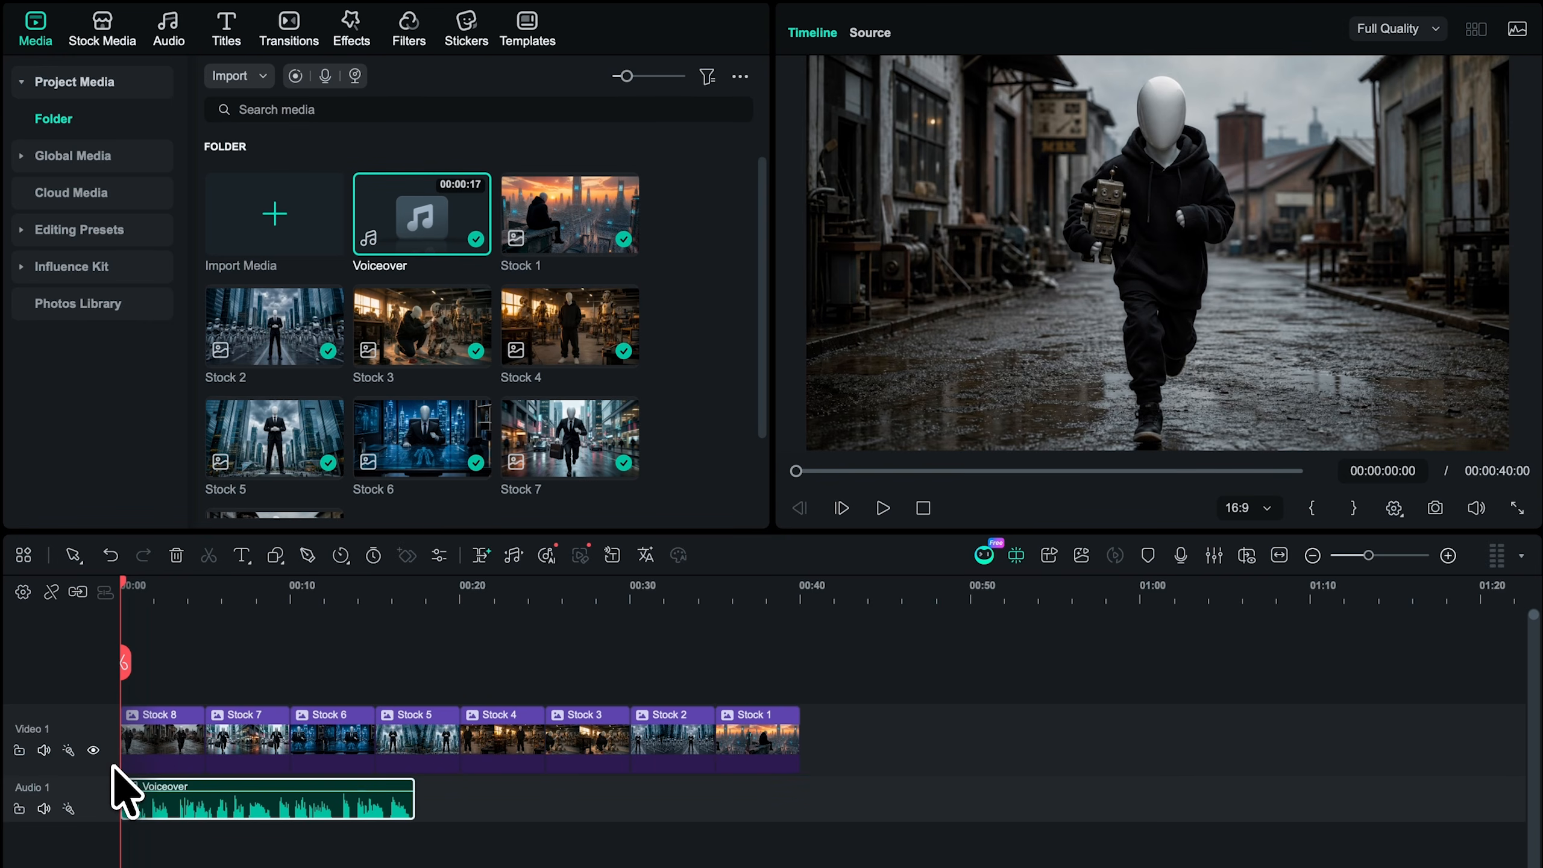
Step: Trim the Stock 8, Stock 7 and Stock 6 clips to match the voiceover, and try Stock 5 directly after Stock 6
scroll(214, 689, up, 10)
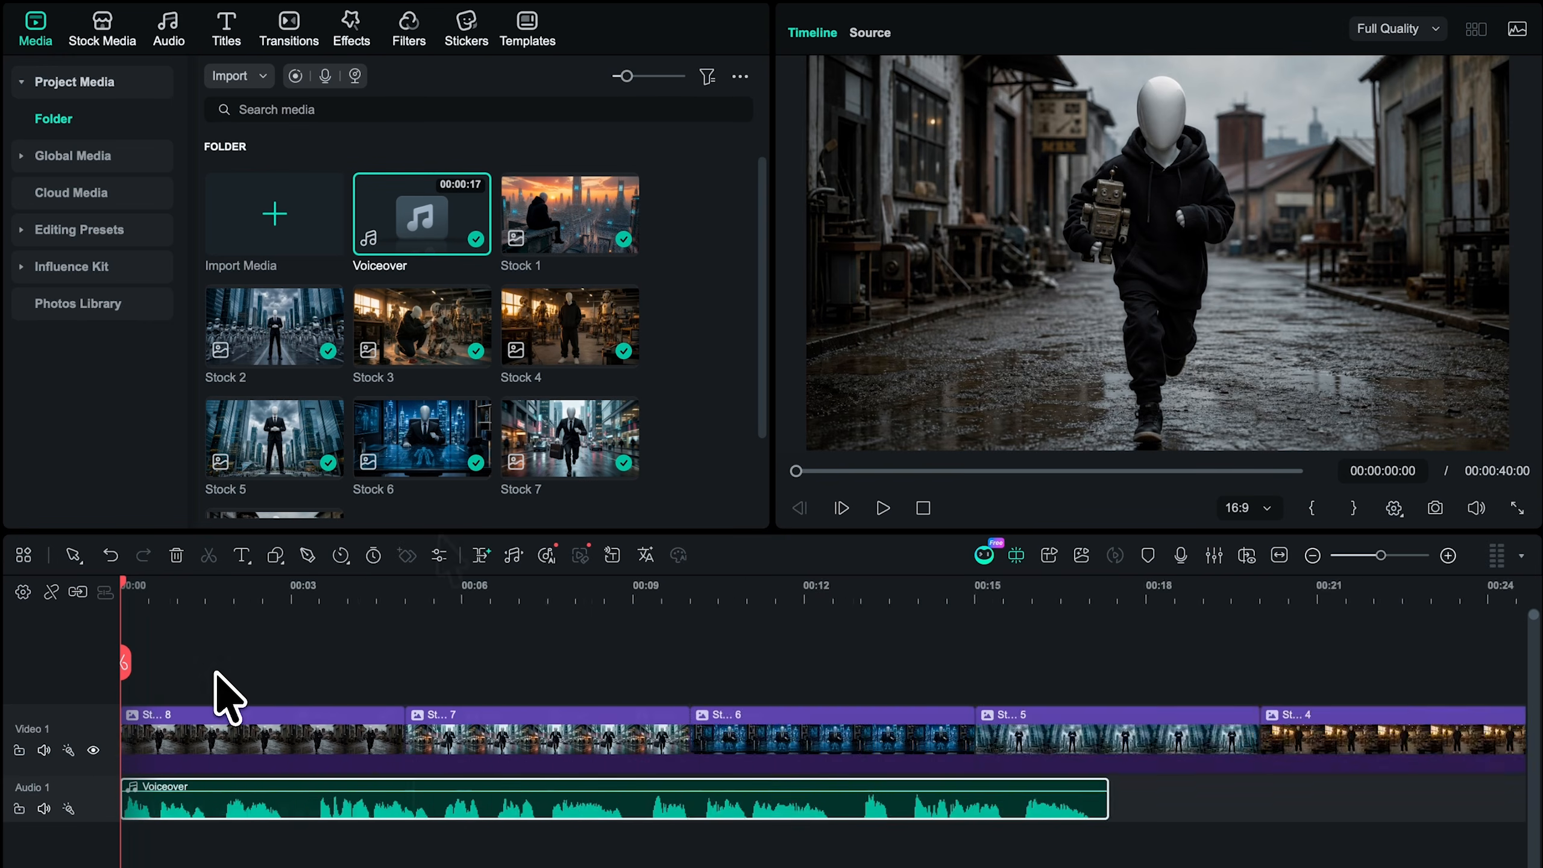
drag(1051, 751, 497, 767)
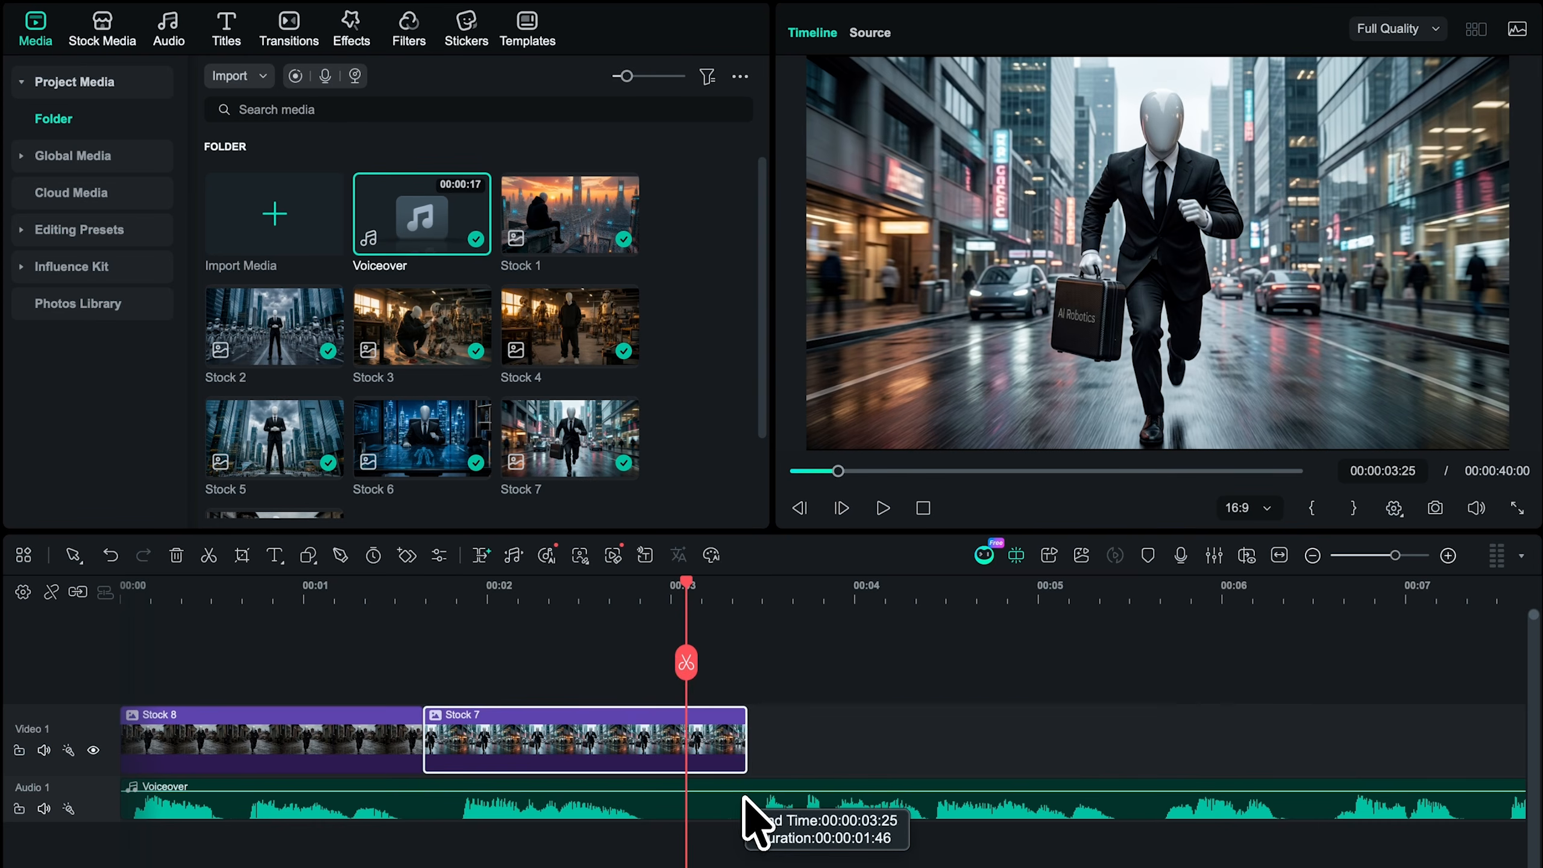
drag(274, 438, 930, 765)
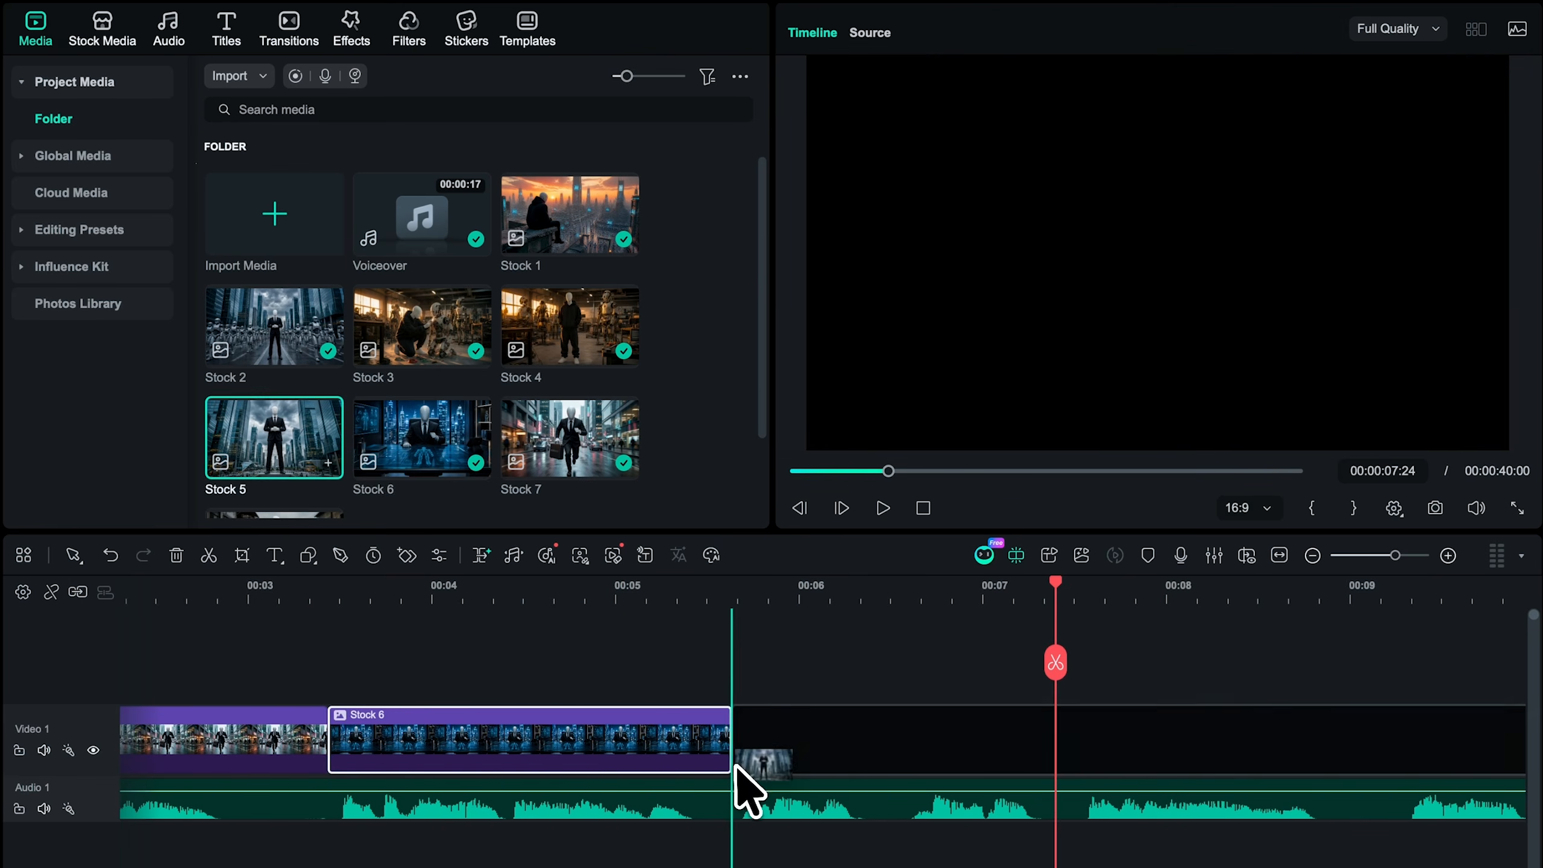
key(Delete)
Step: Place Stock 4 after Stock 6, trim it to end at 00:00:07:19, and add Stock 3 directly behind it
drag(569, 327, 365, 739)
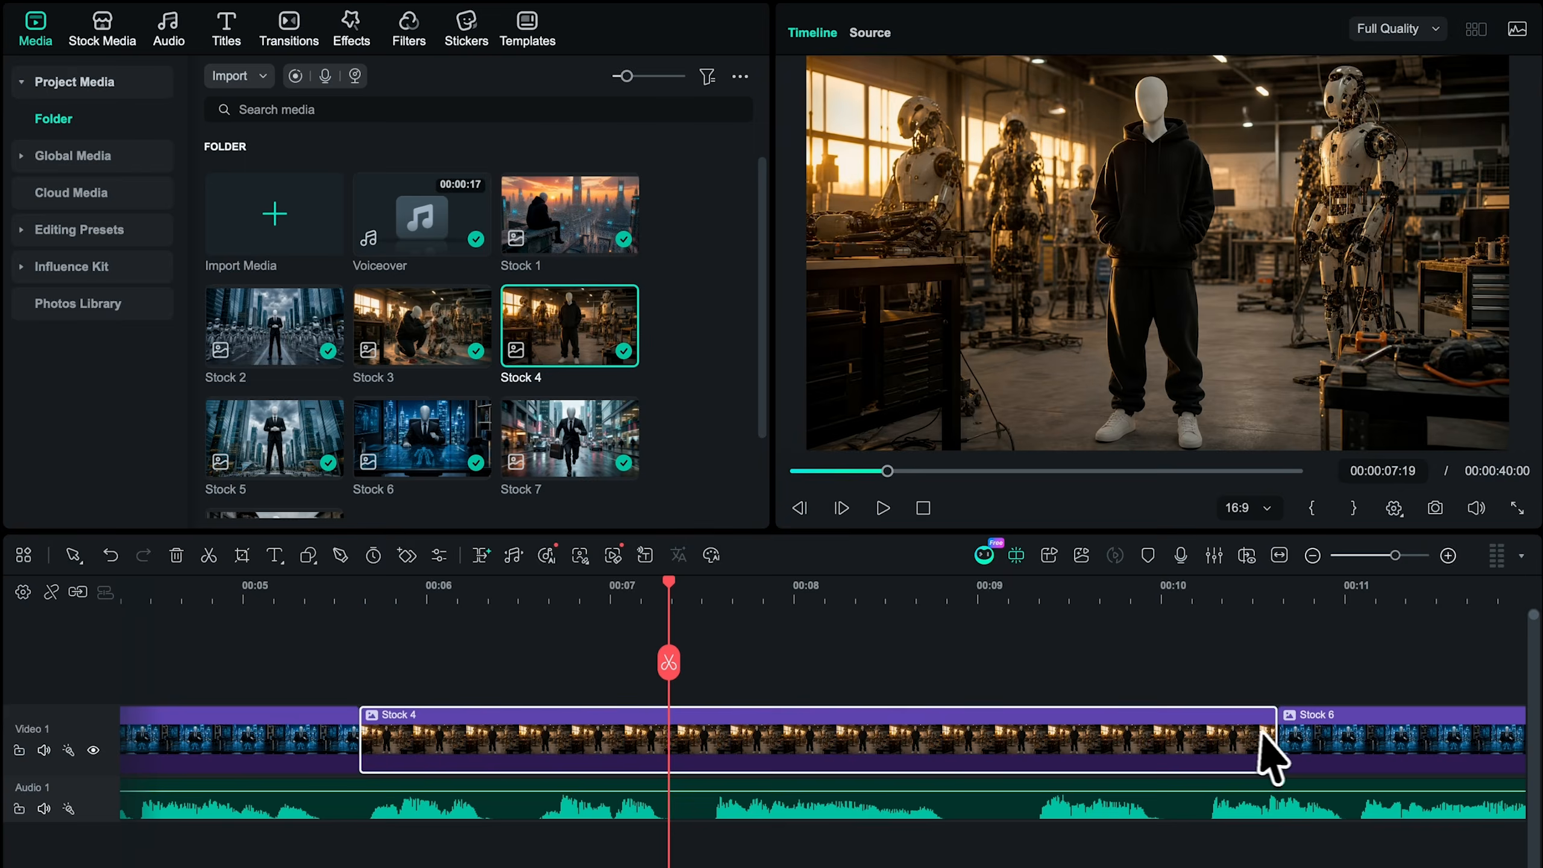
drag(1276, 737, 669, 737)
drag(422, 327, 674, 738)
click(607, 648)
key(space)
click(892, 623)
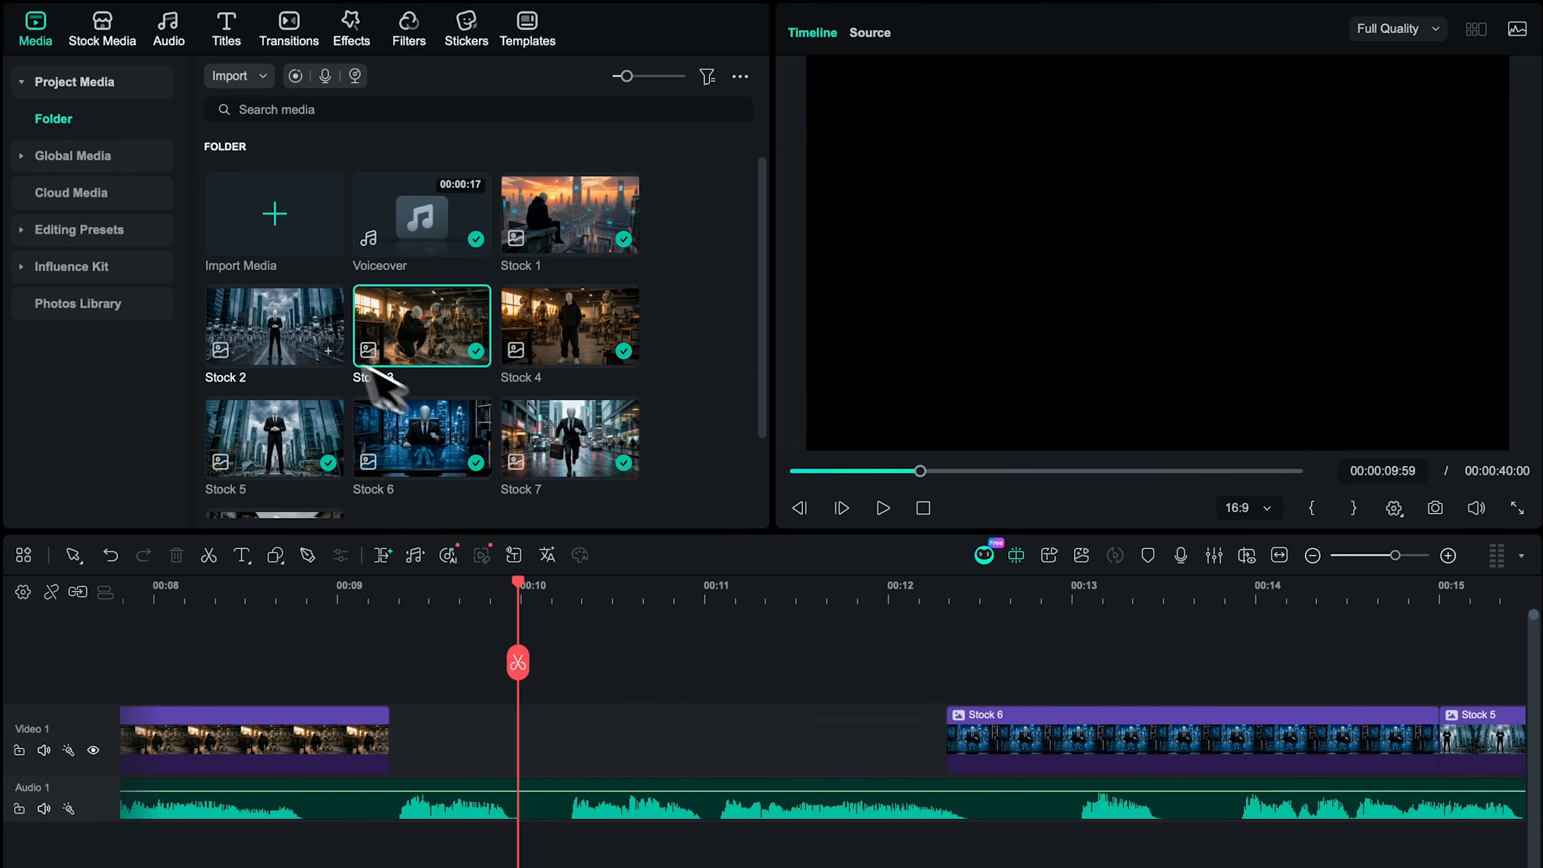
Step: Place Stock 2 directly after Stock 3 on the Video 1 track and play the sequence against the voiceover
drag(274, 326, 389, 737)
click(355, 592)
key(space)
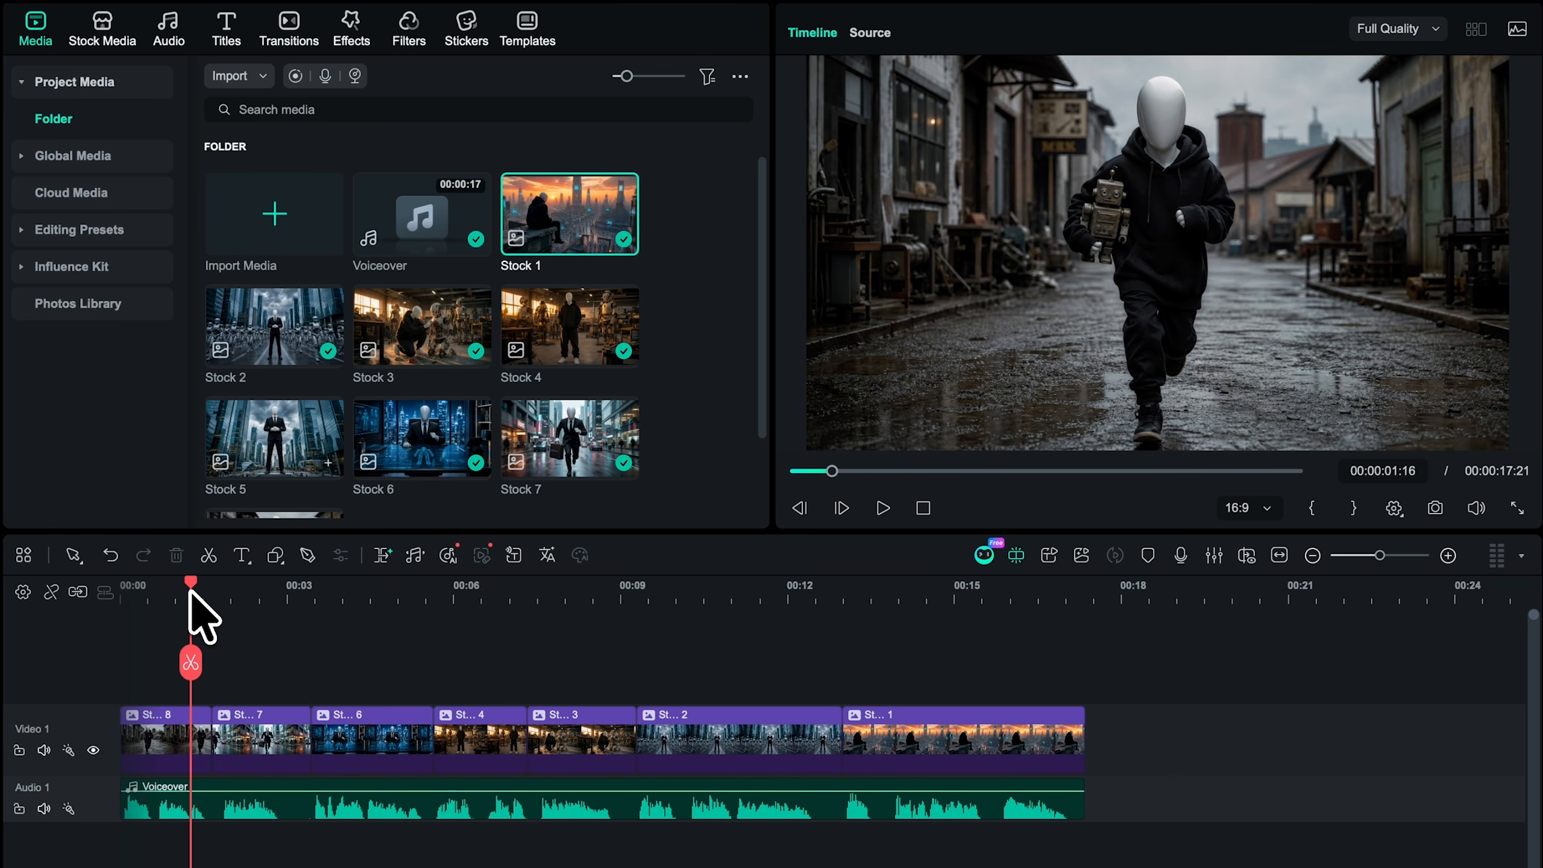
Step: Browse the Trending collection of standard transitions
click(288, 27)
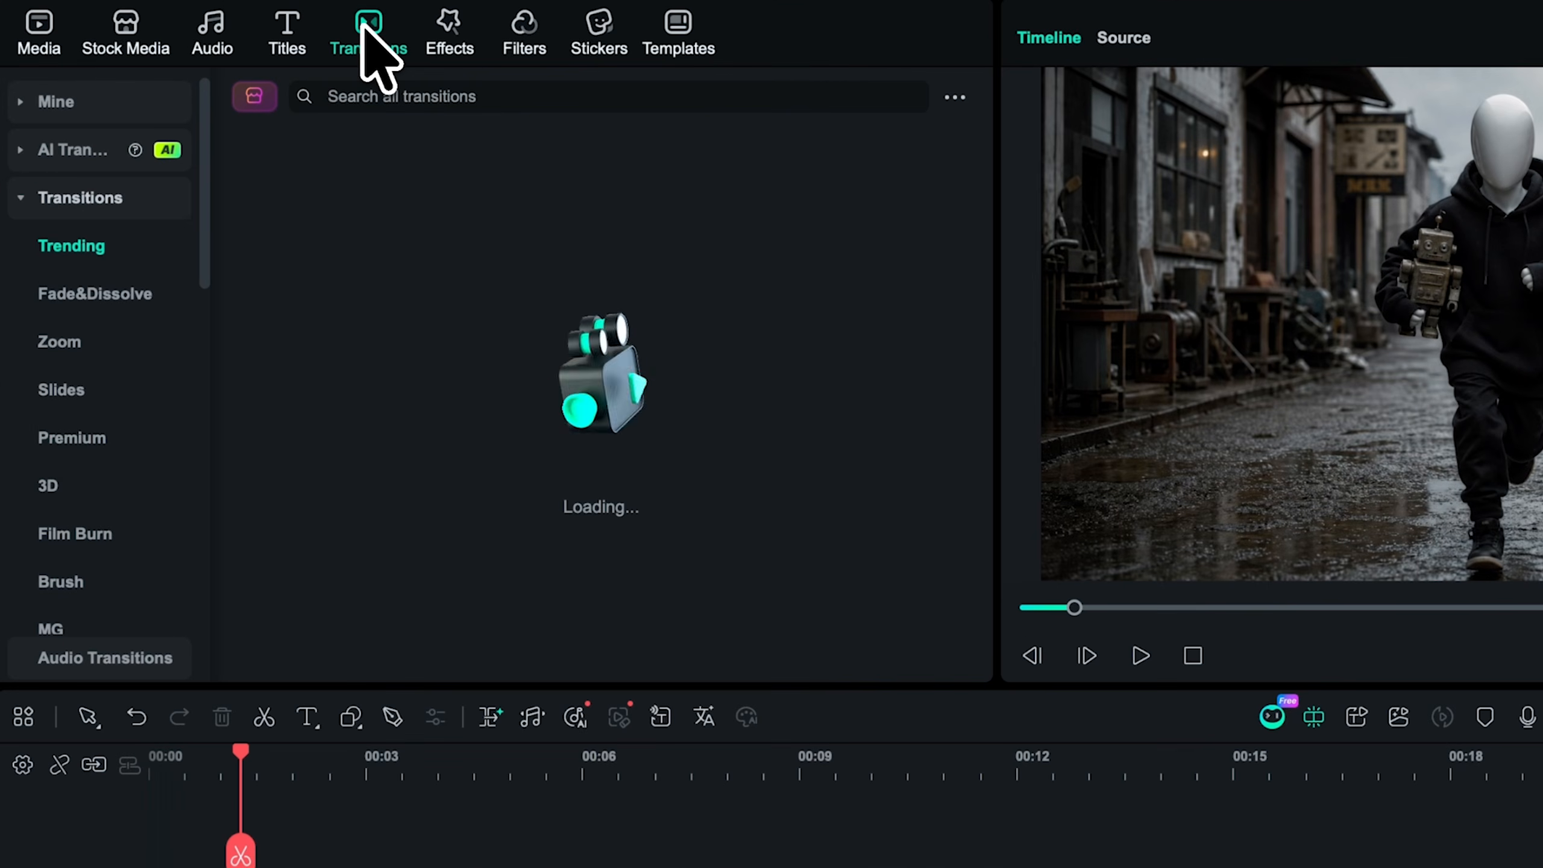
scroll(964, 354, down, 20)
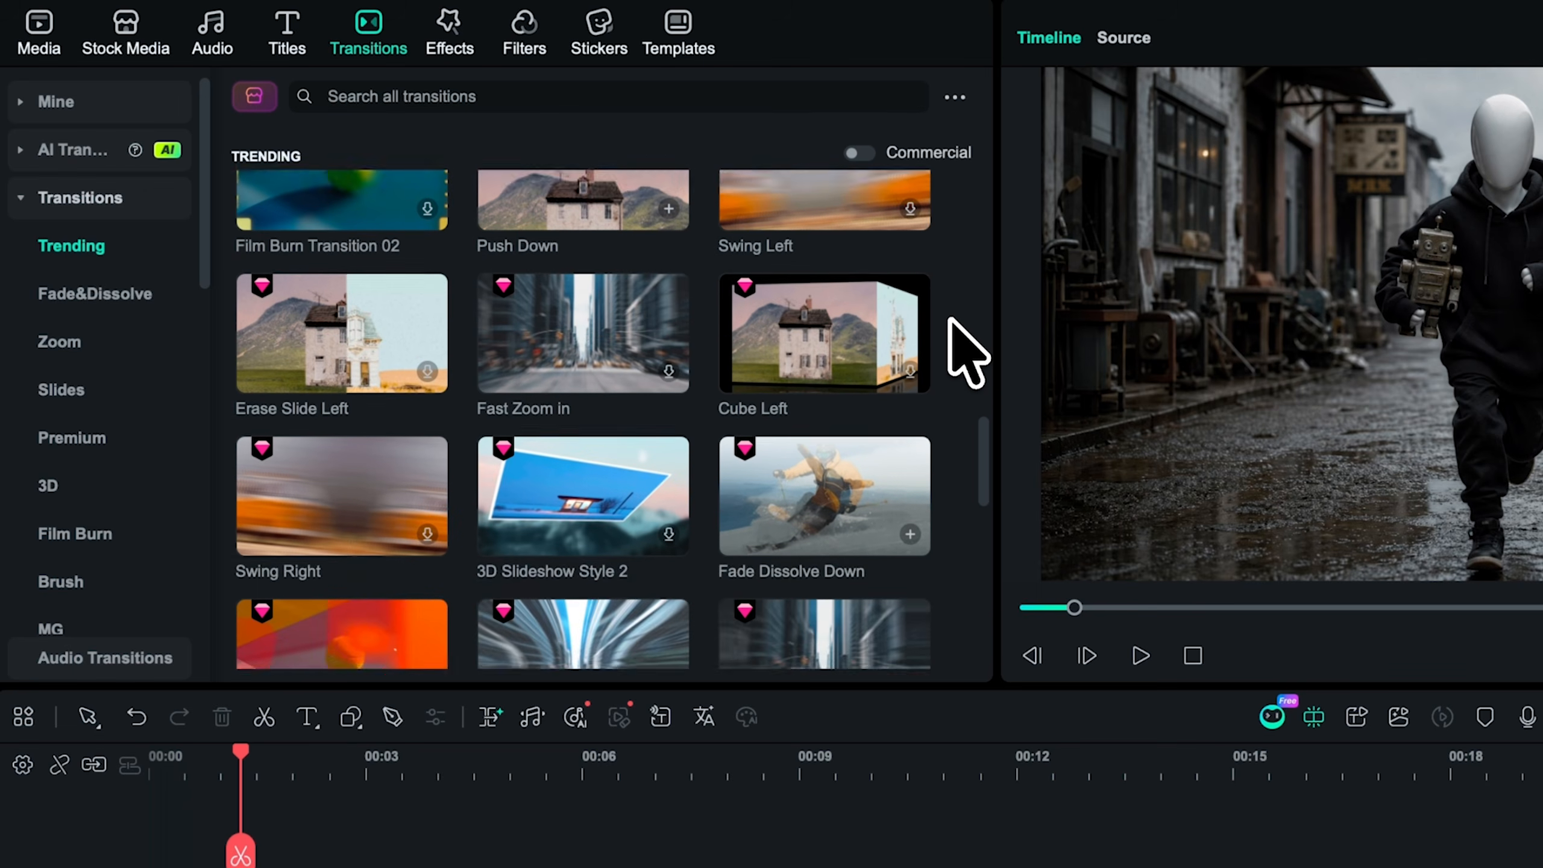
scroll(967, 355, down, 12)
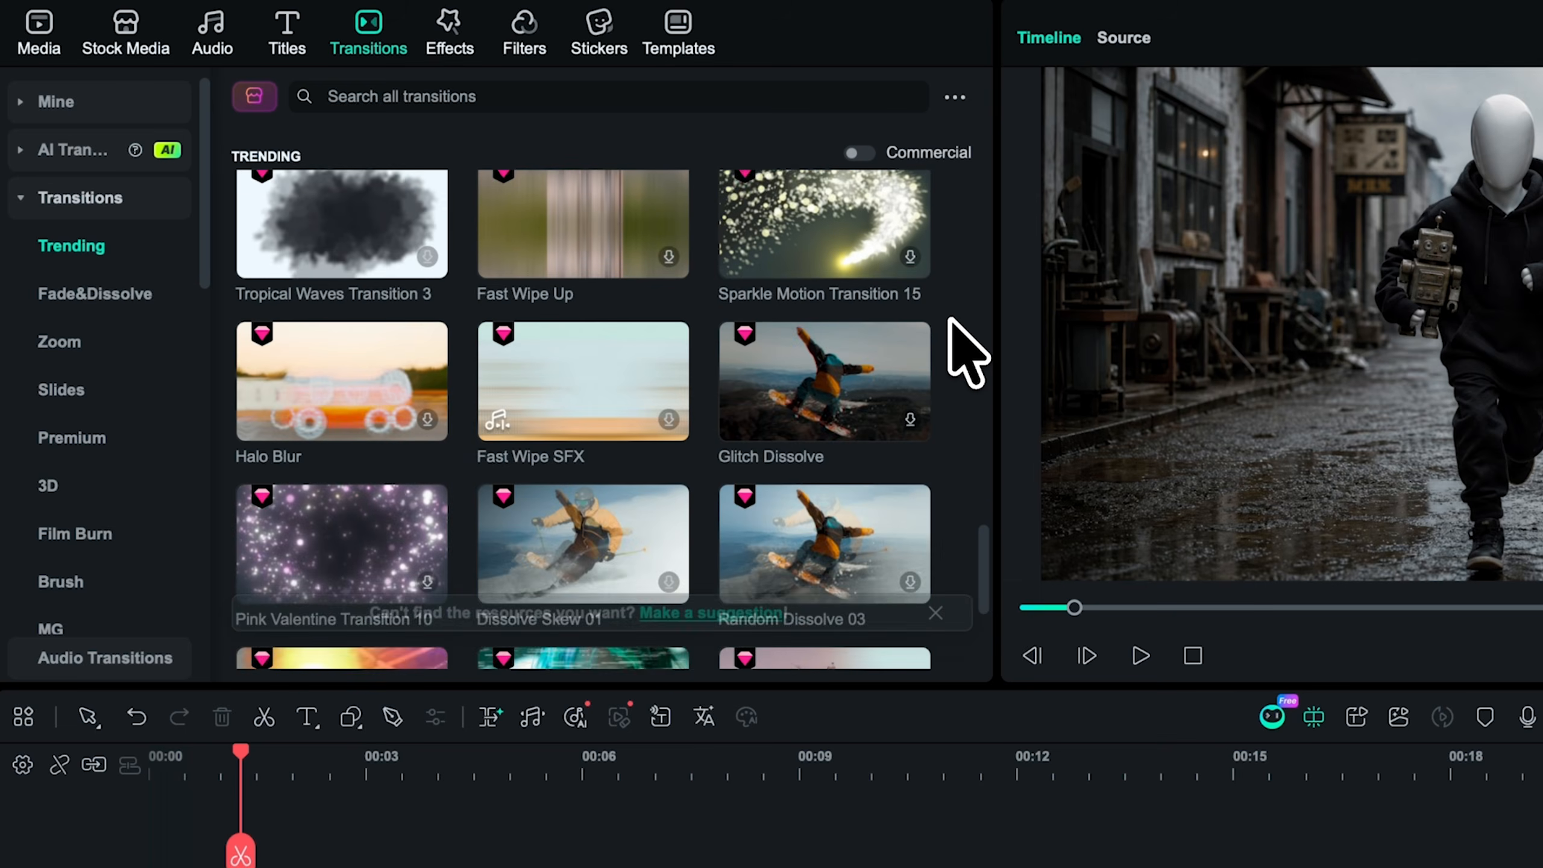
Step: Generate the AI VFX Running Transition between the Stock 8 and Stock 7 clips, and play back the result
click(87, 163)
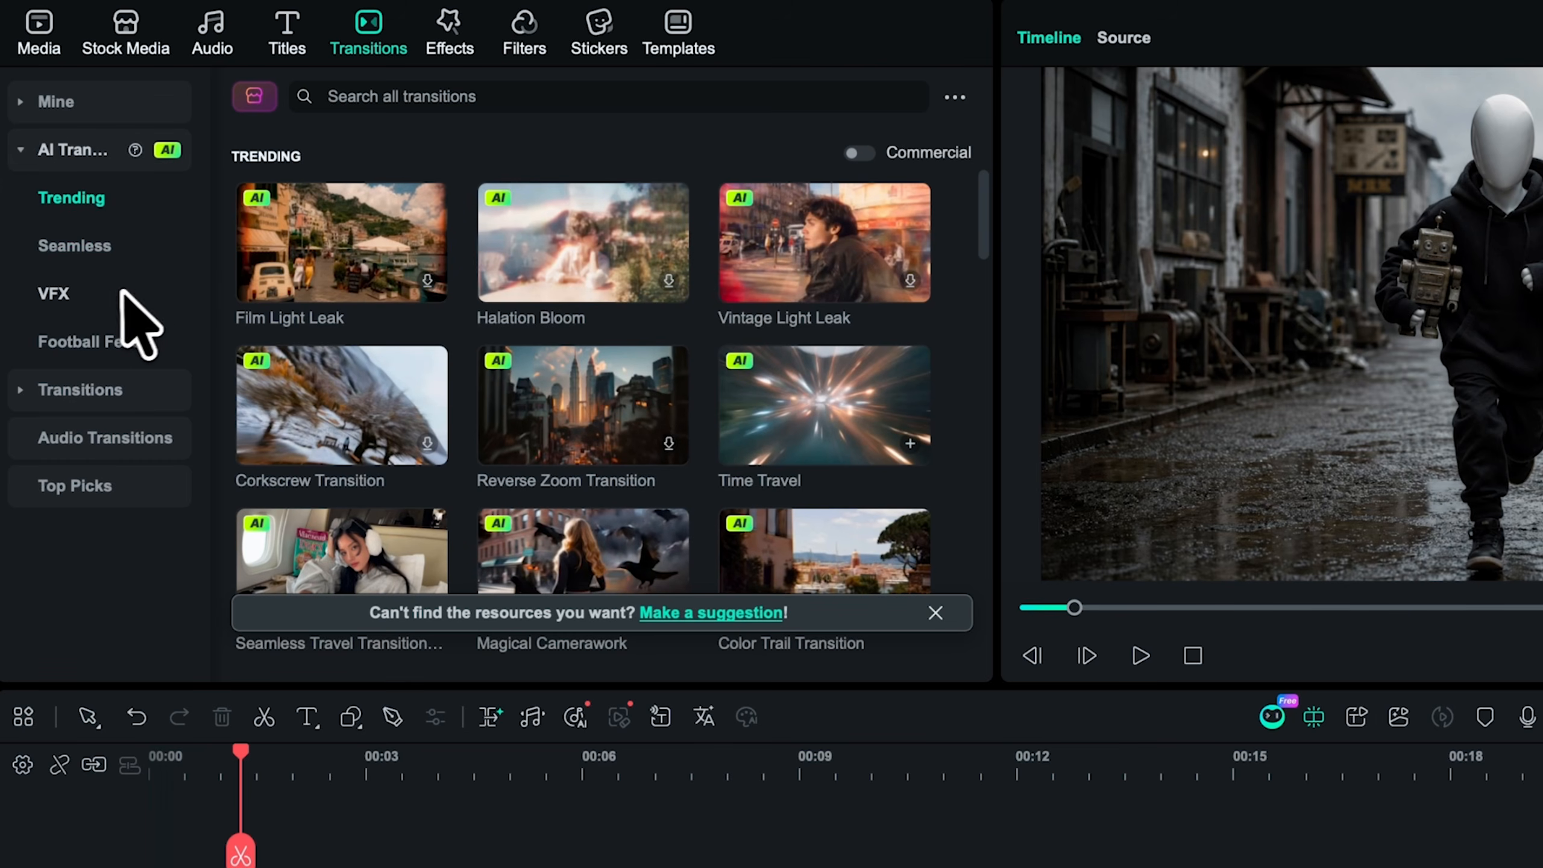
click(107, 294)
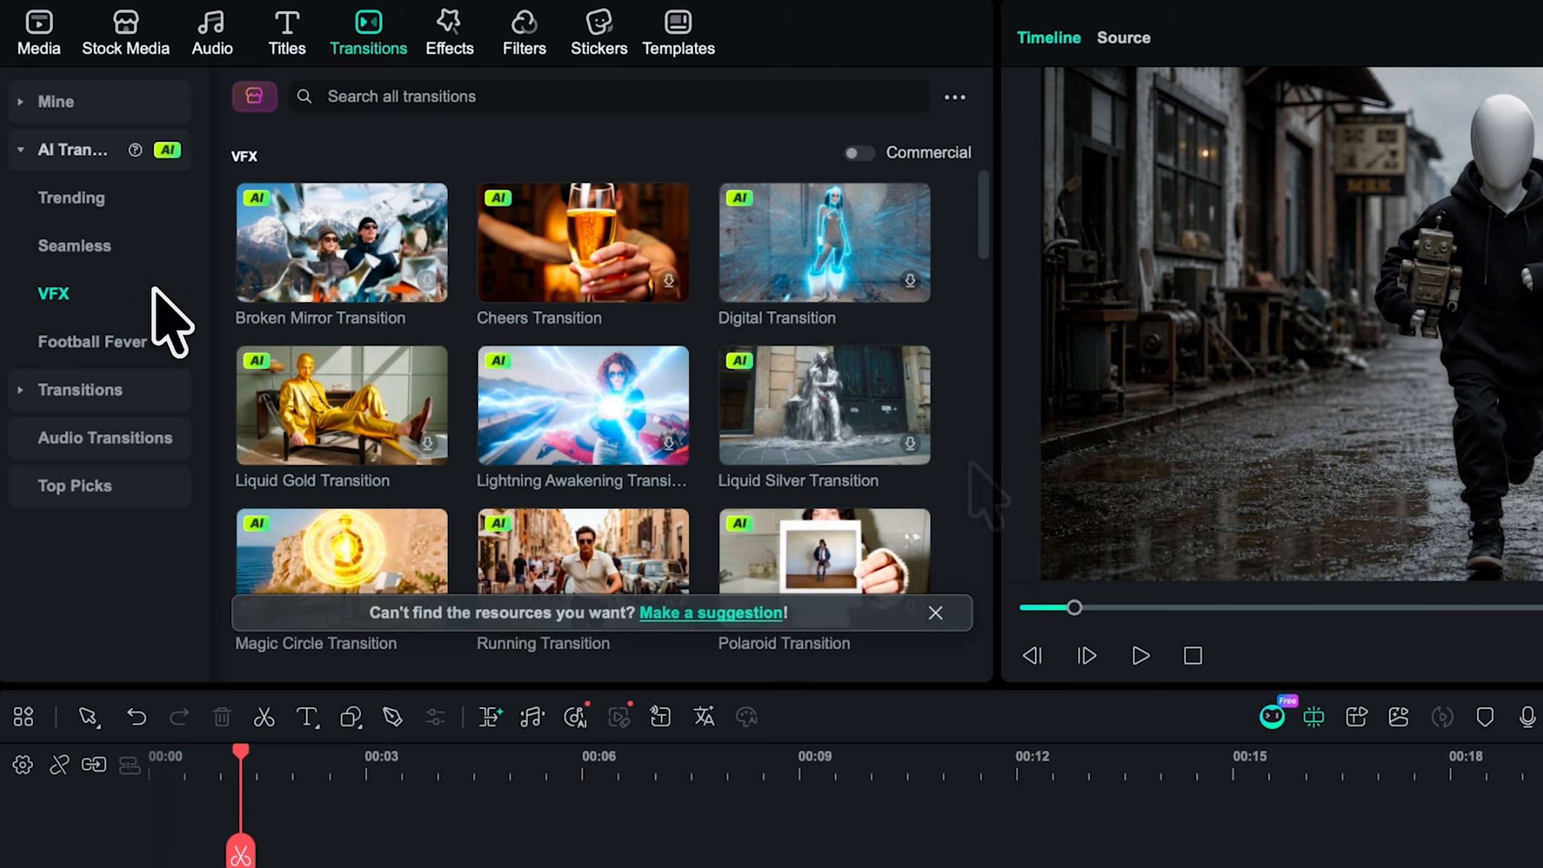
scroll(971, 463, down, 10)
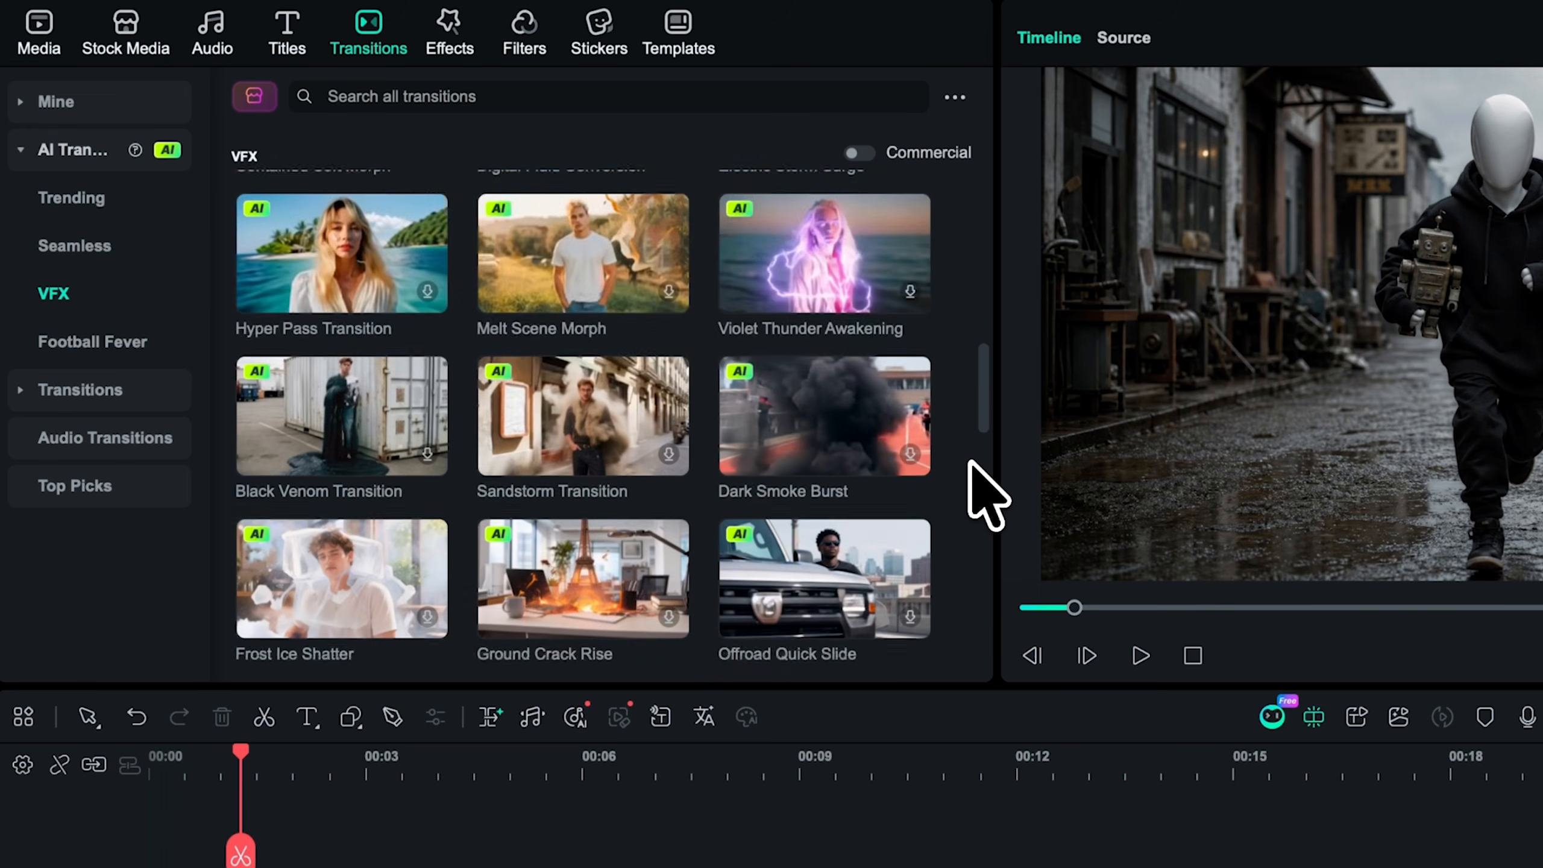
scroll(983, 495, down, 10)
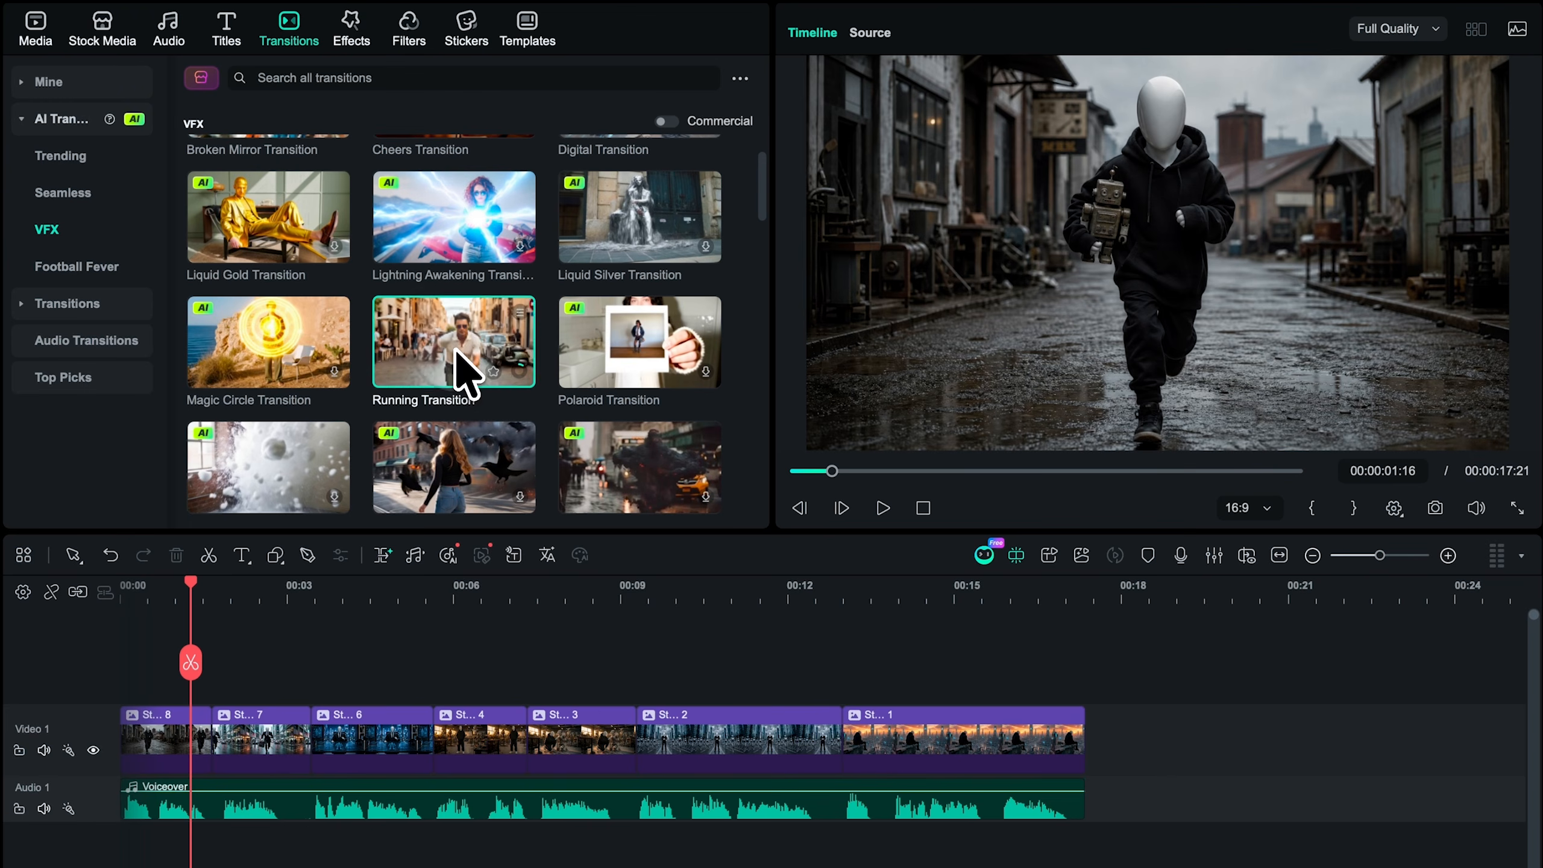
key(ctrl+equal)
key(ctrl+equal)
drag(462, 365, 441, 733)
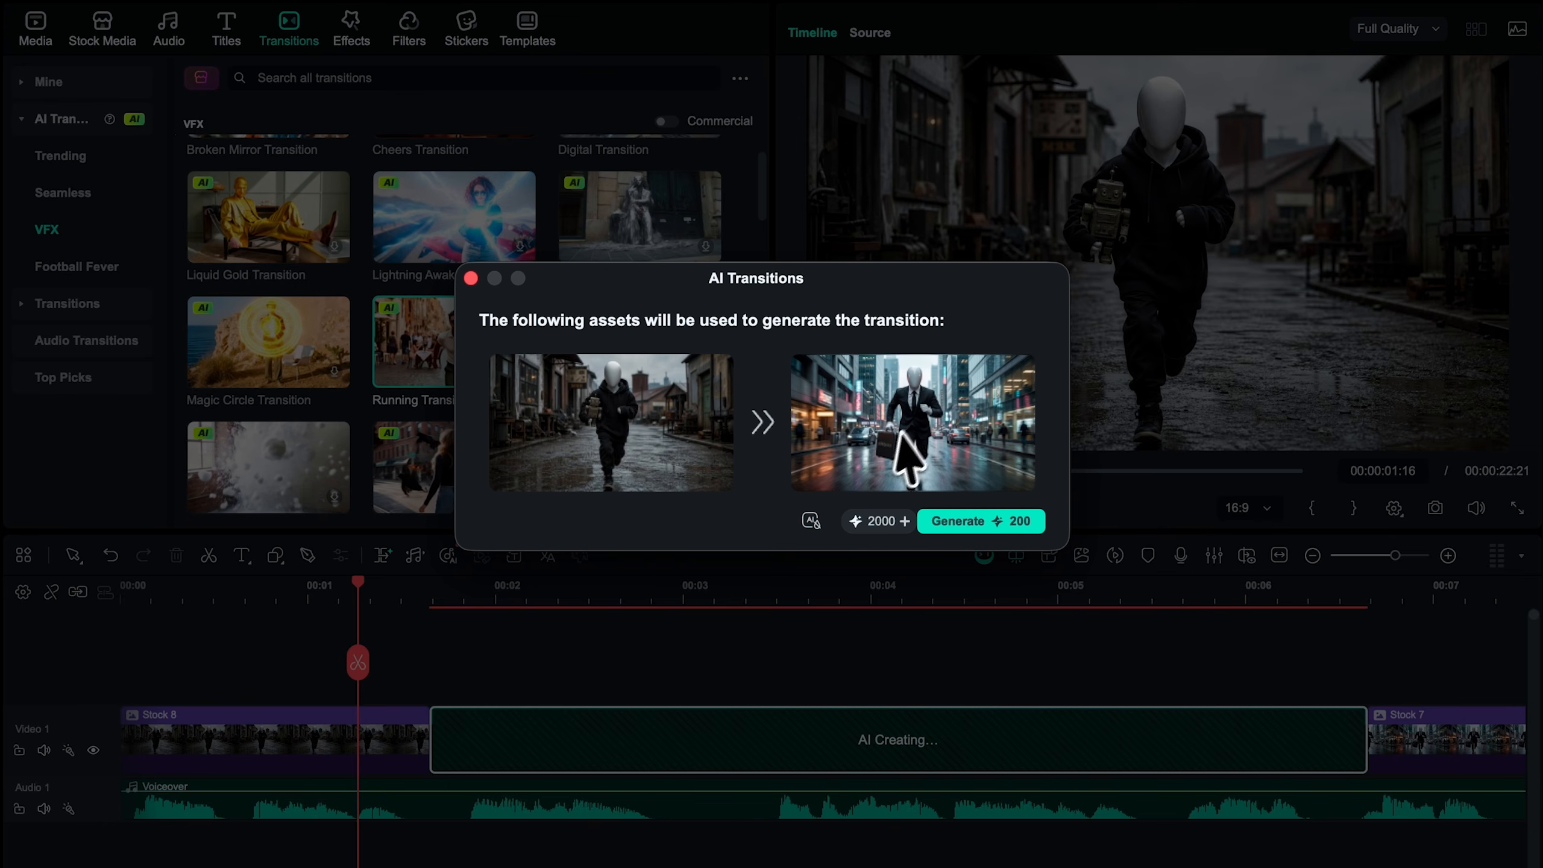
click(972, 521)
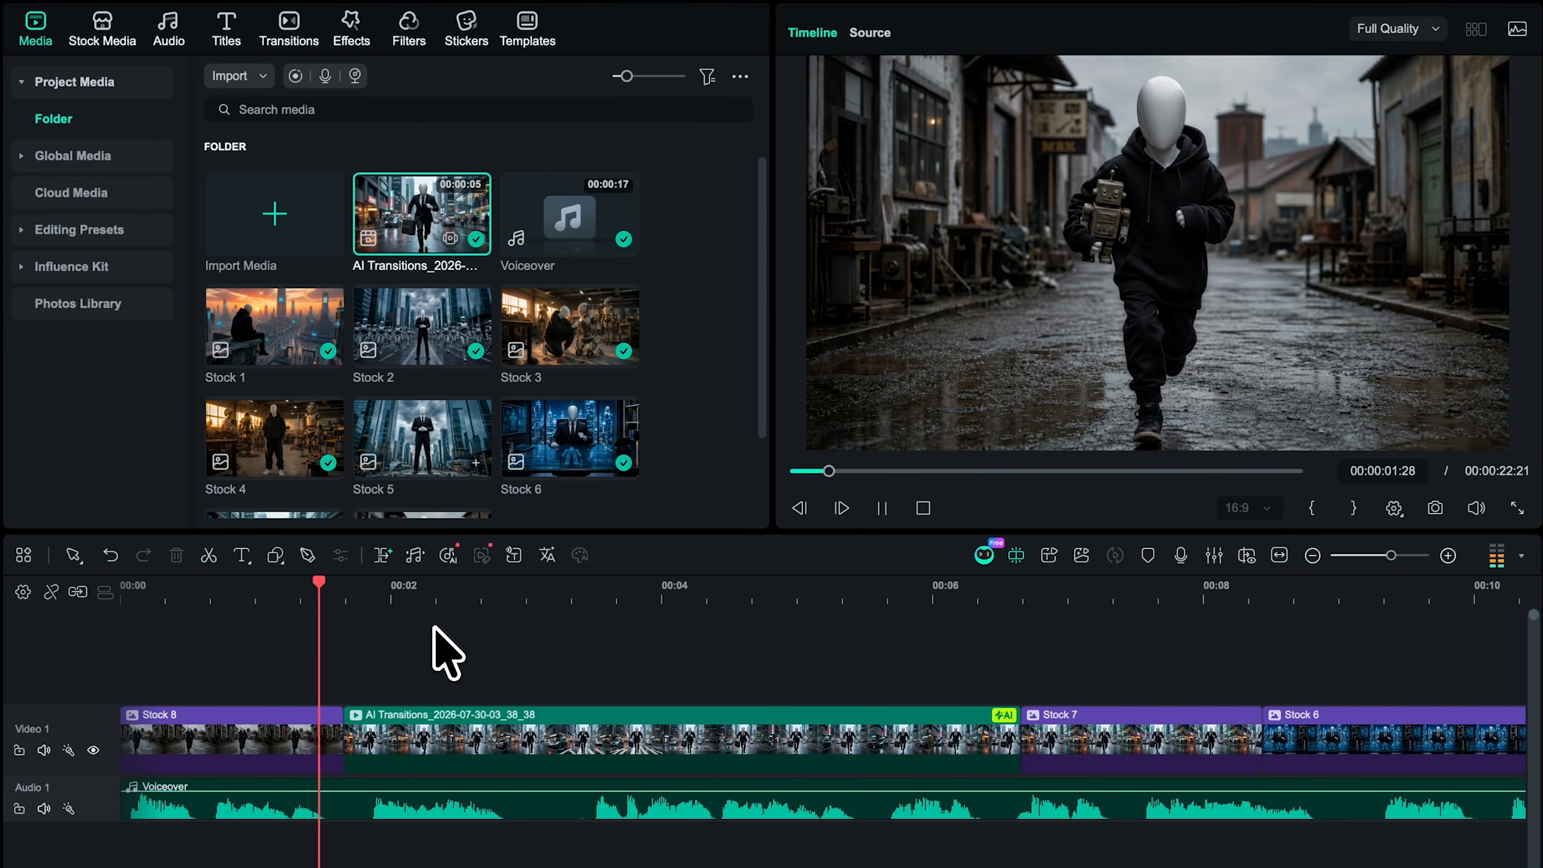
key(space)
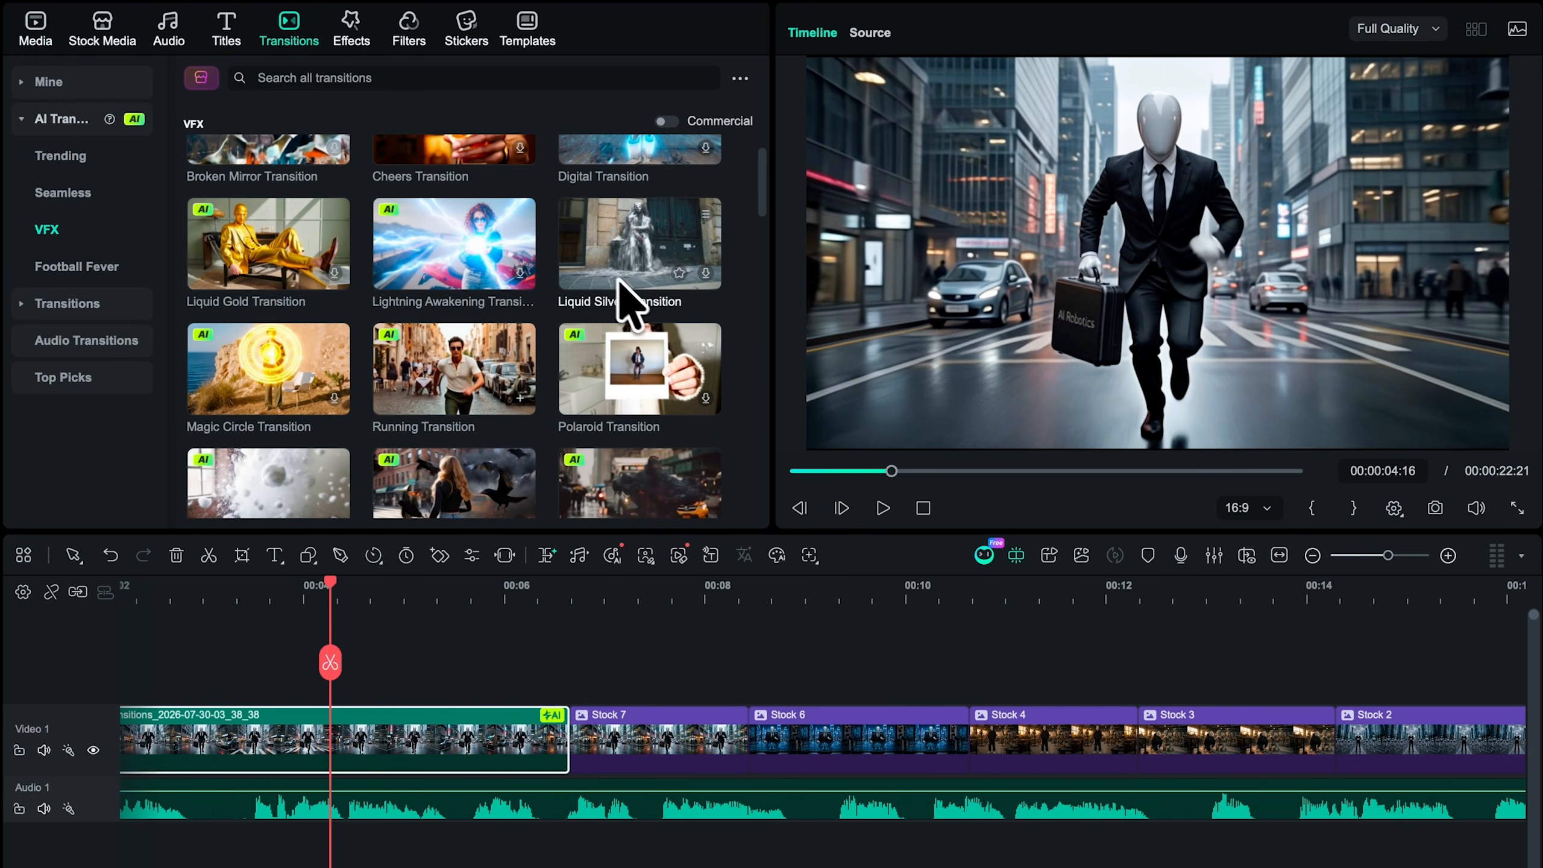
Step: Generate the AI Liquid Silver Transition between Stock 6 and the clip that follows it, and play back the result
drag(613, 283, 972, 741)
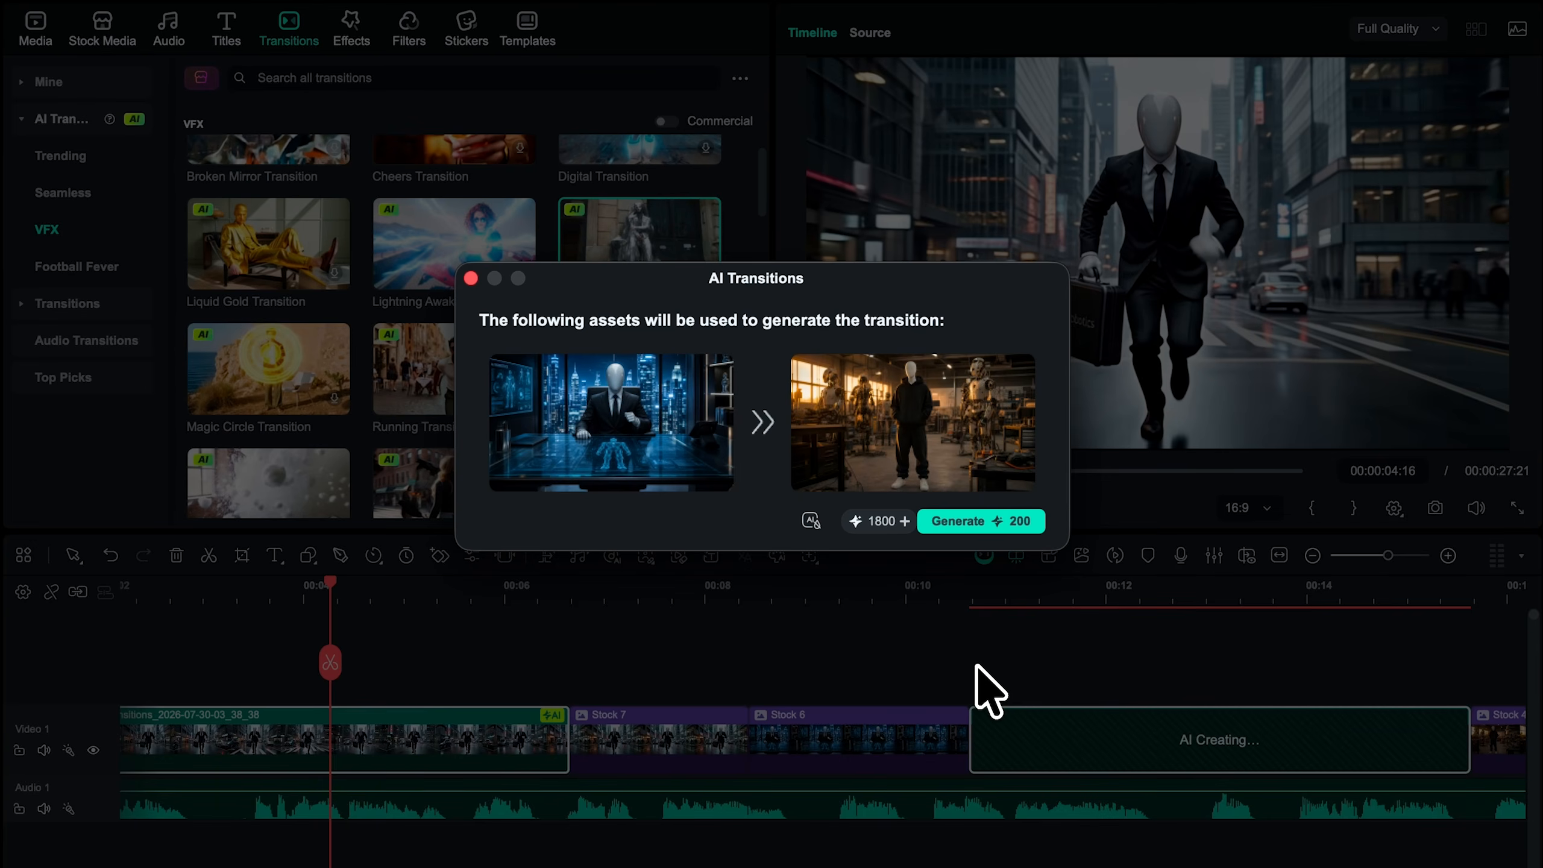
click(982, 521)
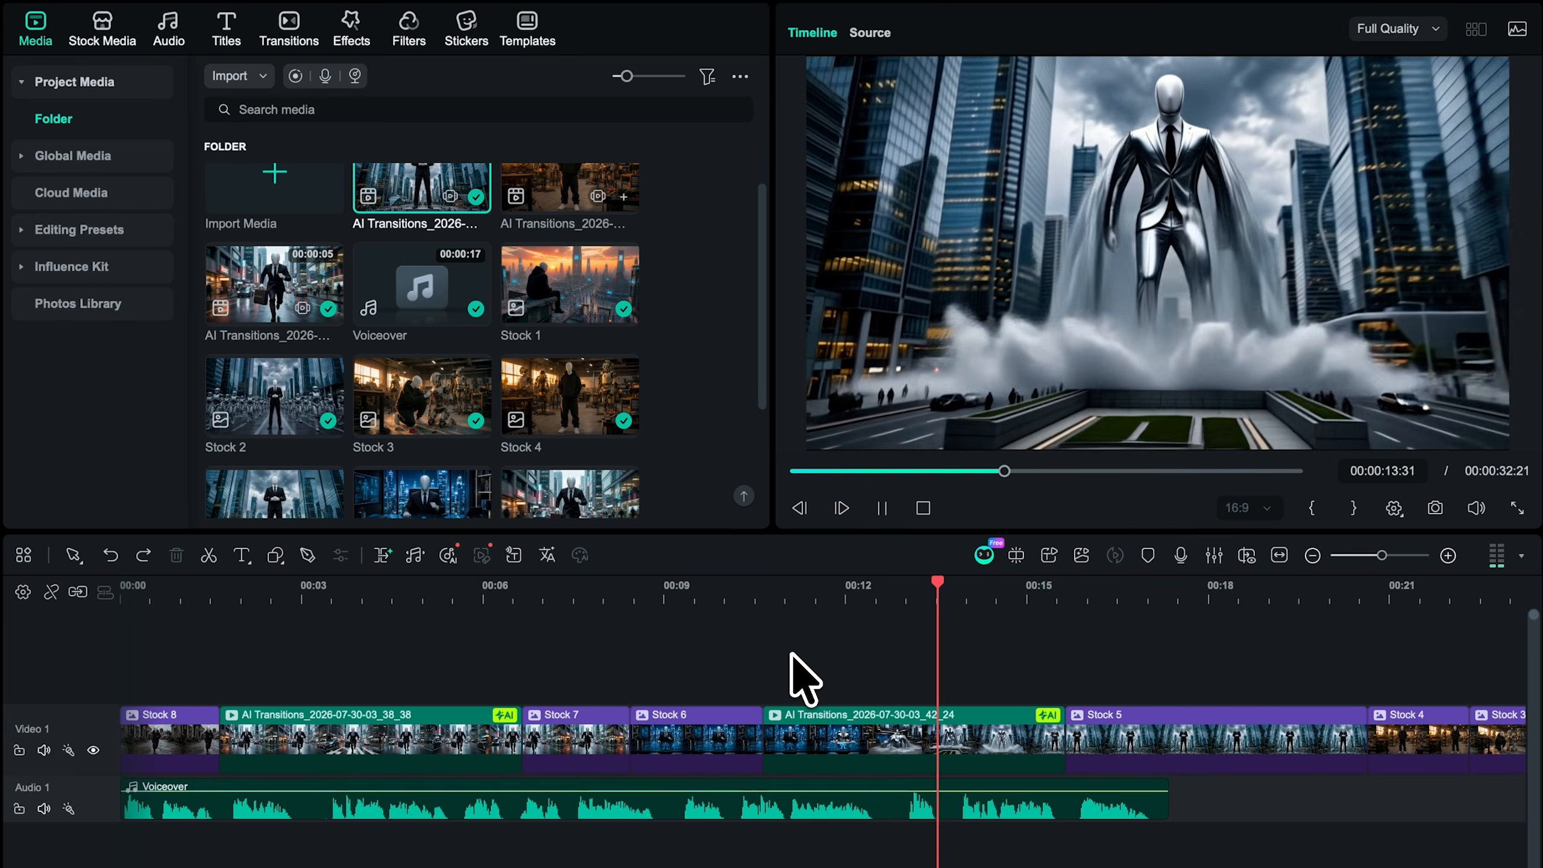
key(space)
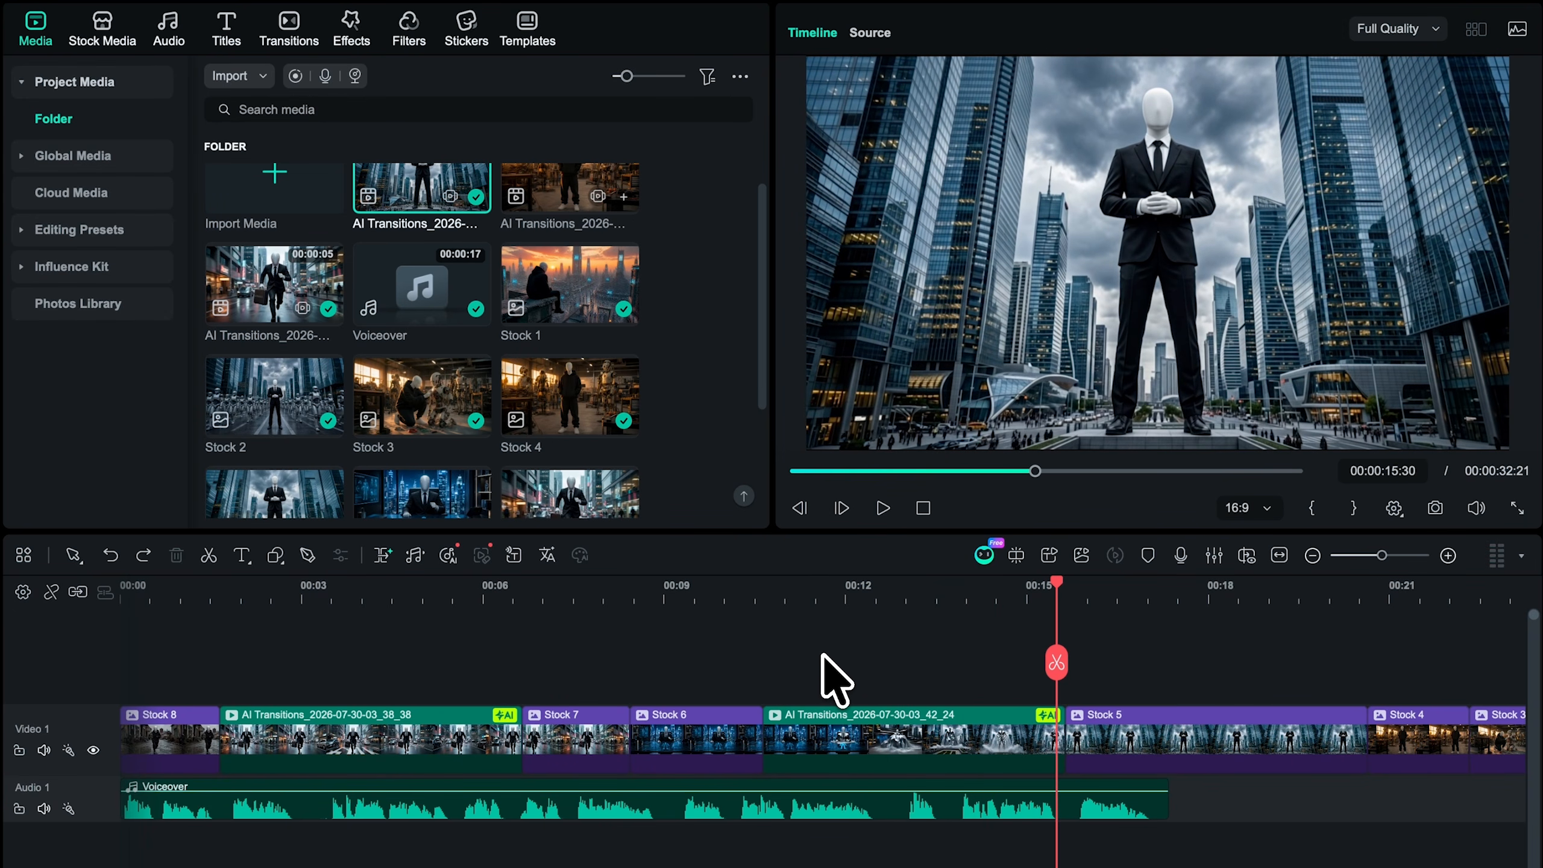
Step: Generate the Trending AI effect Bustling Street on the Stock 2 clip, and play back the result
scroll(835, 678, right, 5)
click(359, 27)
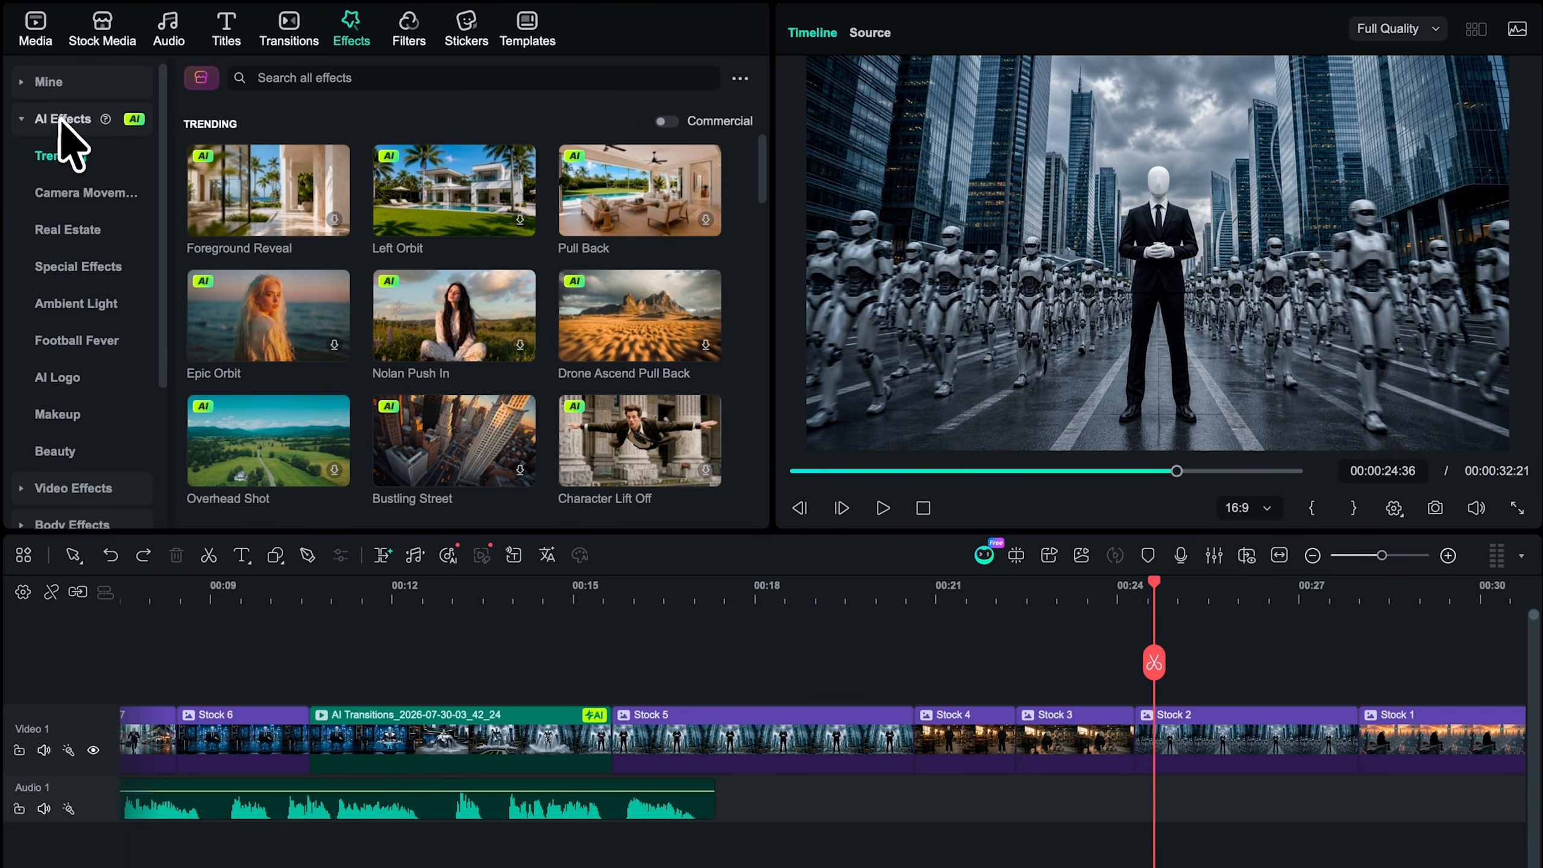
scroll(342, 293, down, 3)
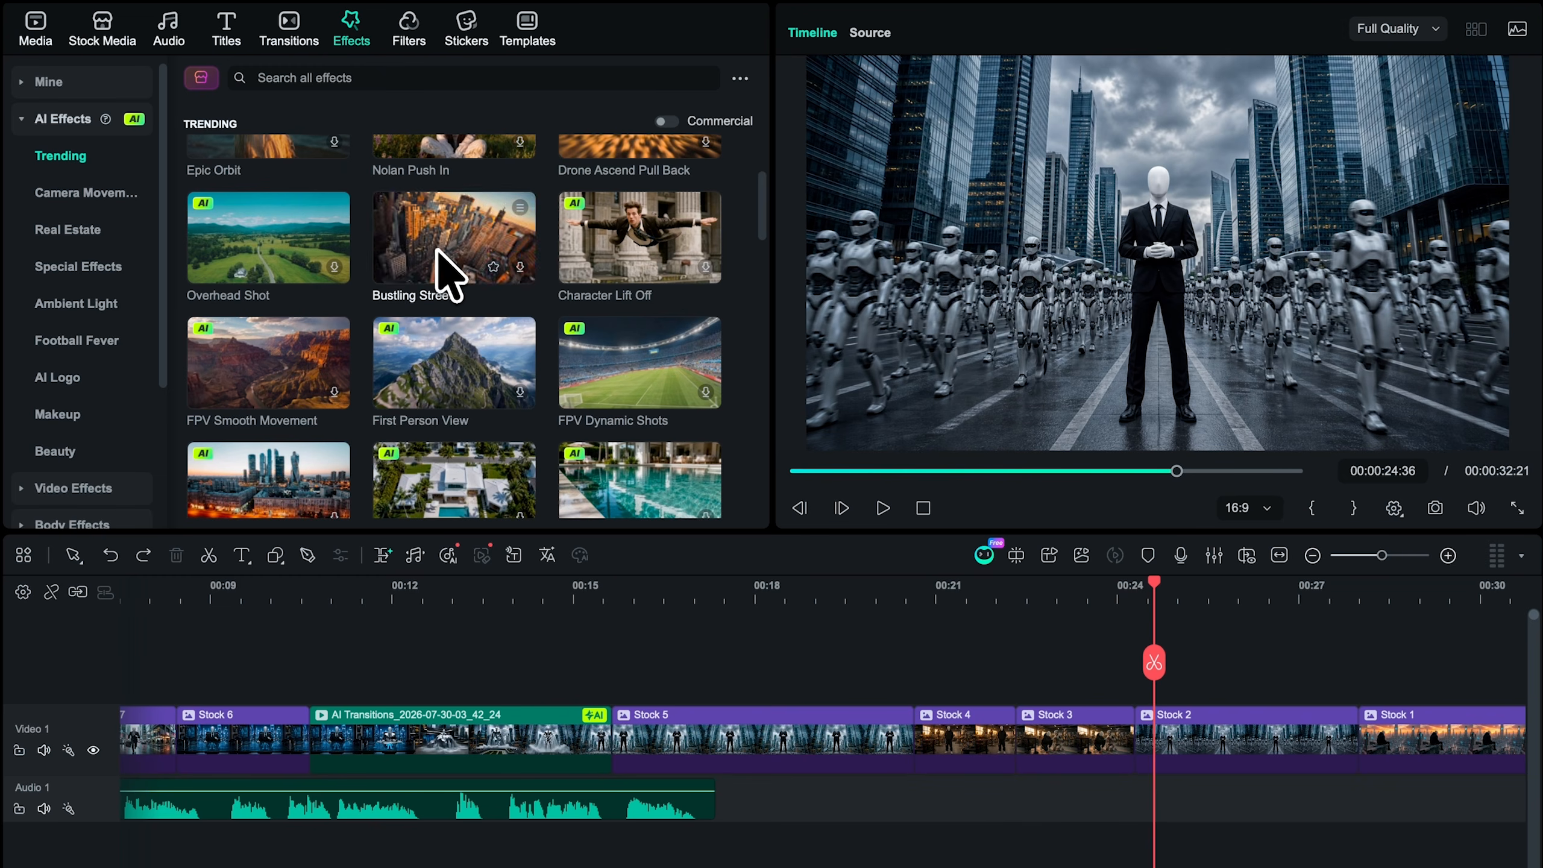
drag(441, 269, 1167, 722)
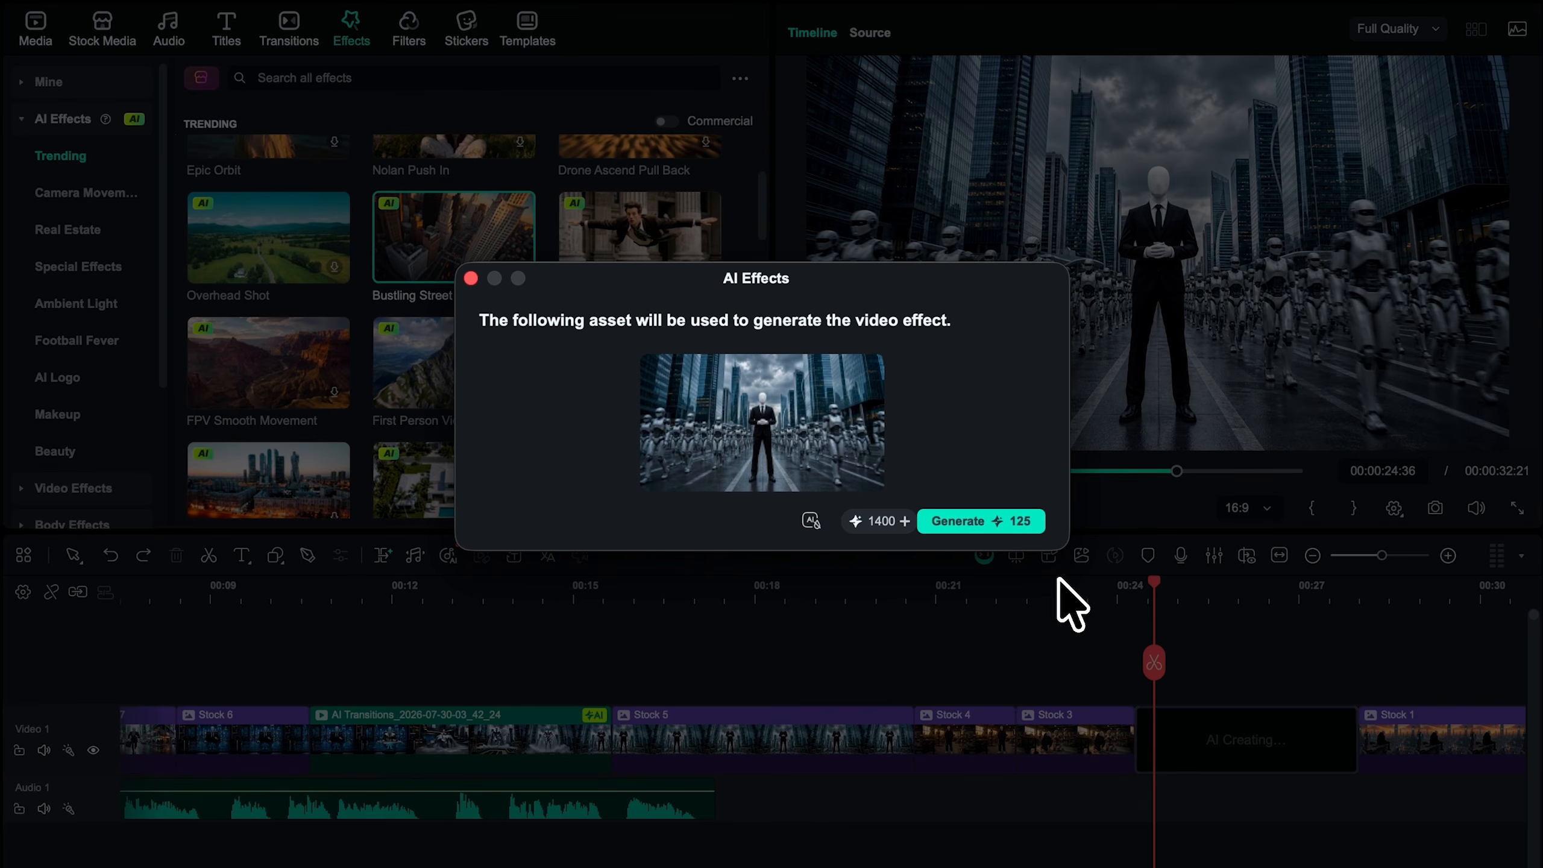
click(972, 520)
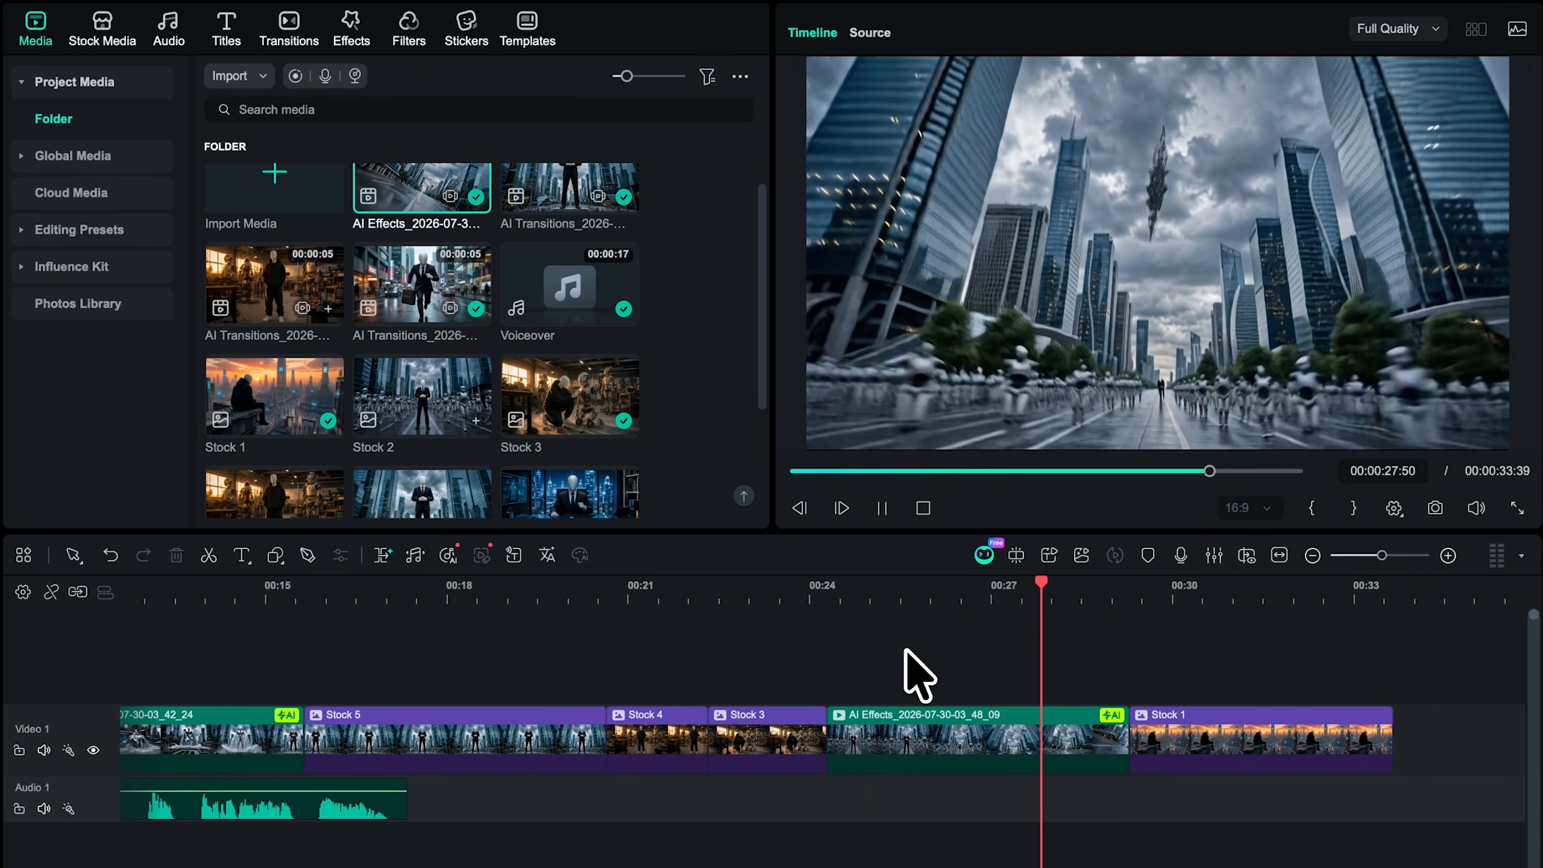
key(space)
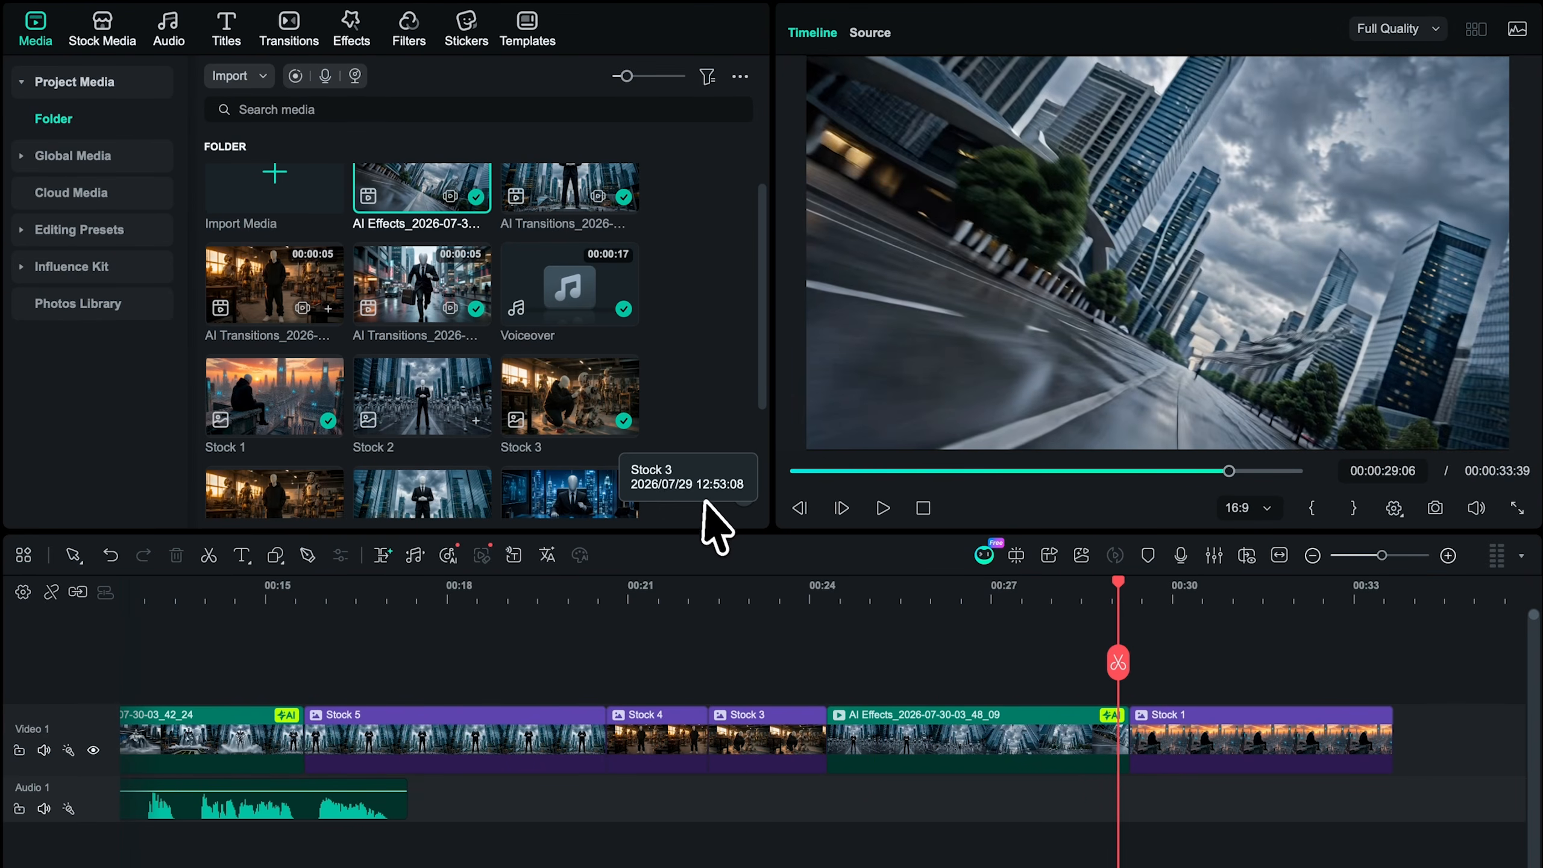
Step: Generate the Trending AI transition Time Travel between the AI Effects clip and Stock 1
click(284, 38)
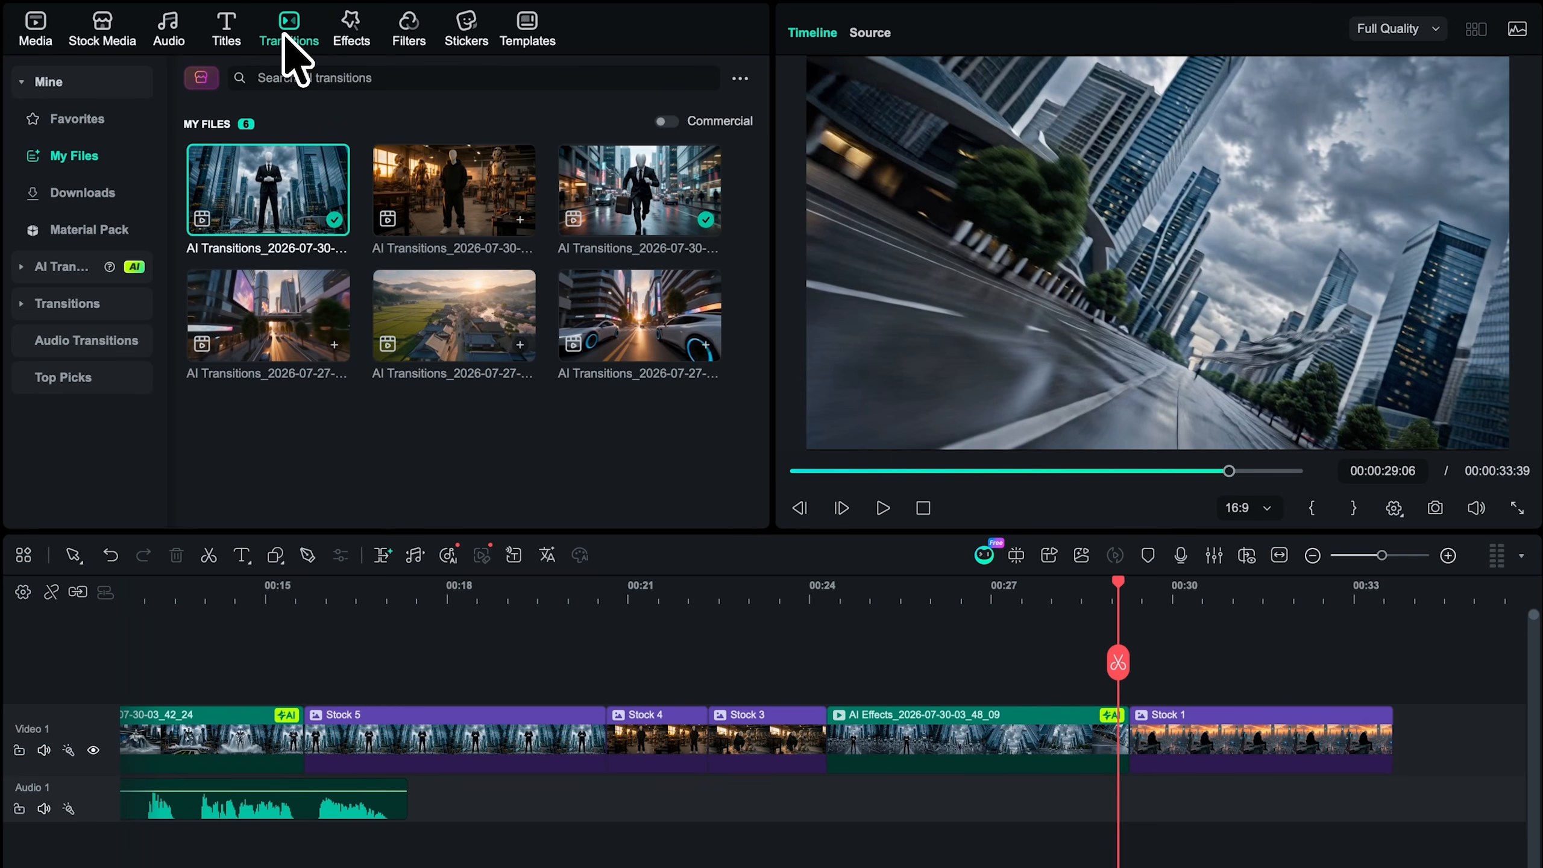
click(51, 270)
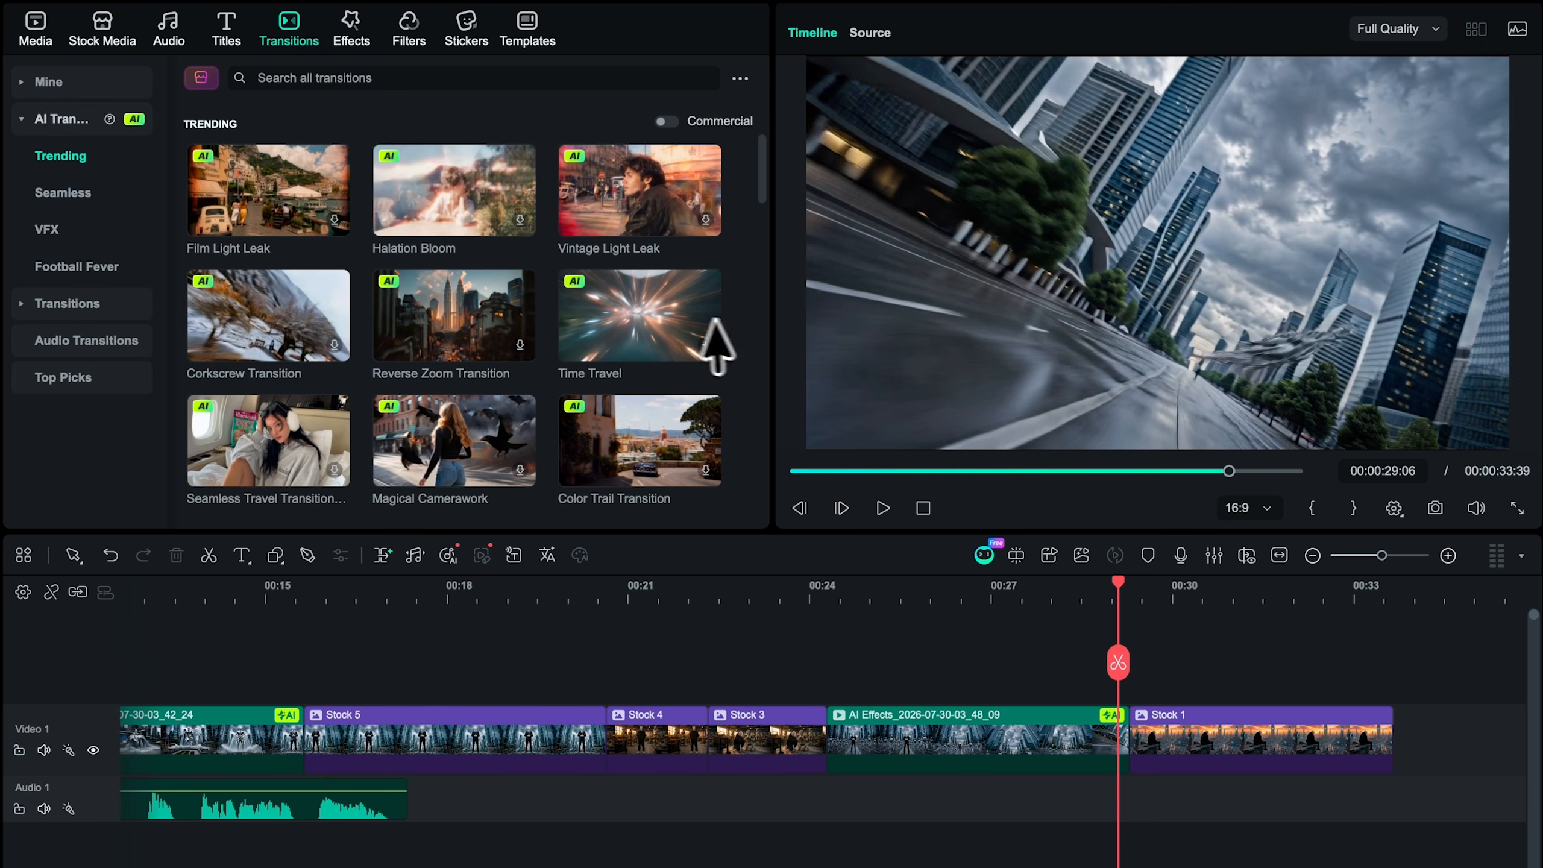
drag(671, 329, 1131, 741)
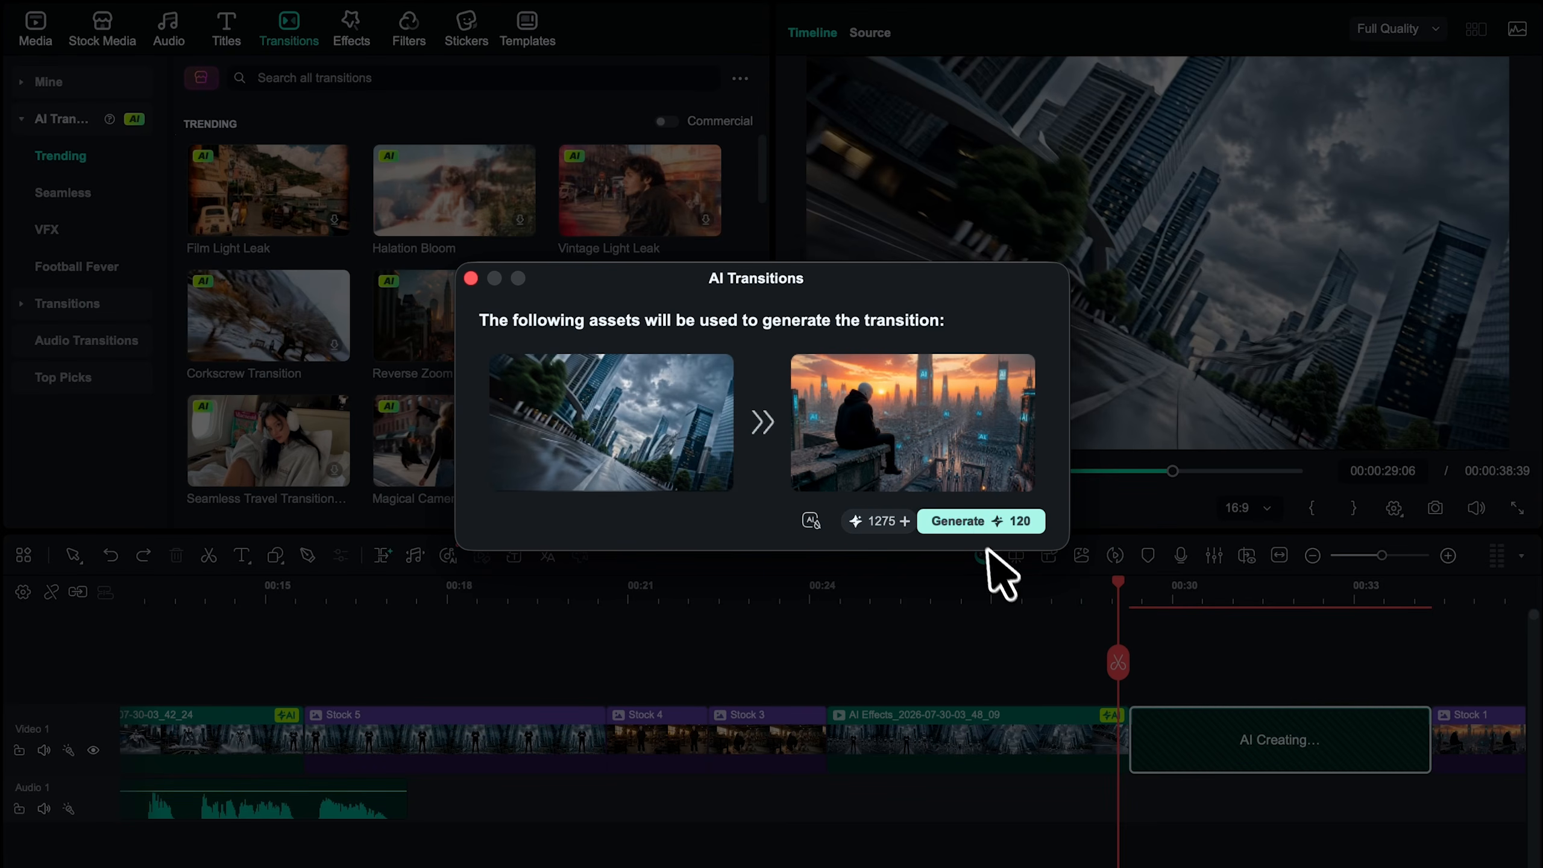
click(972, 521)
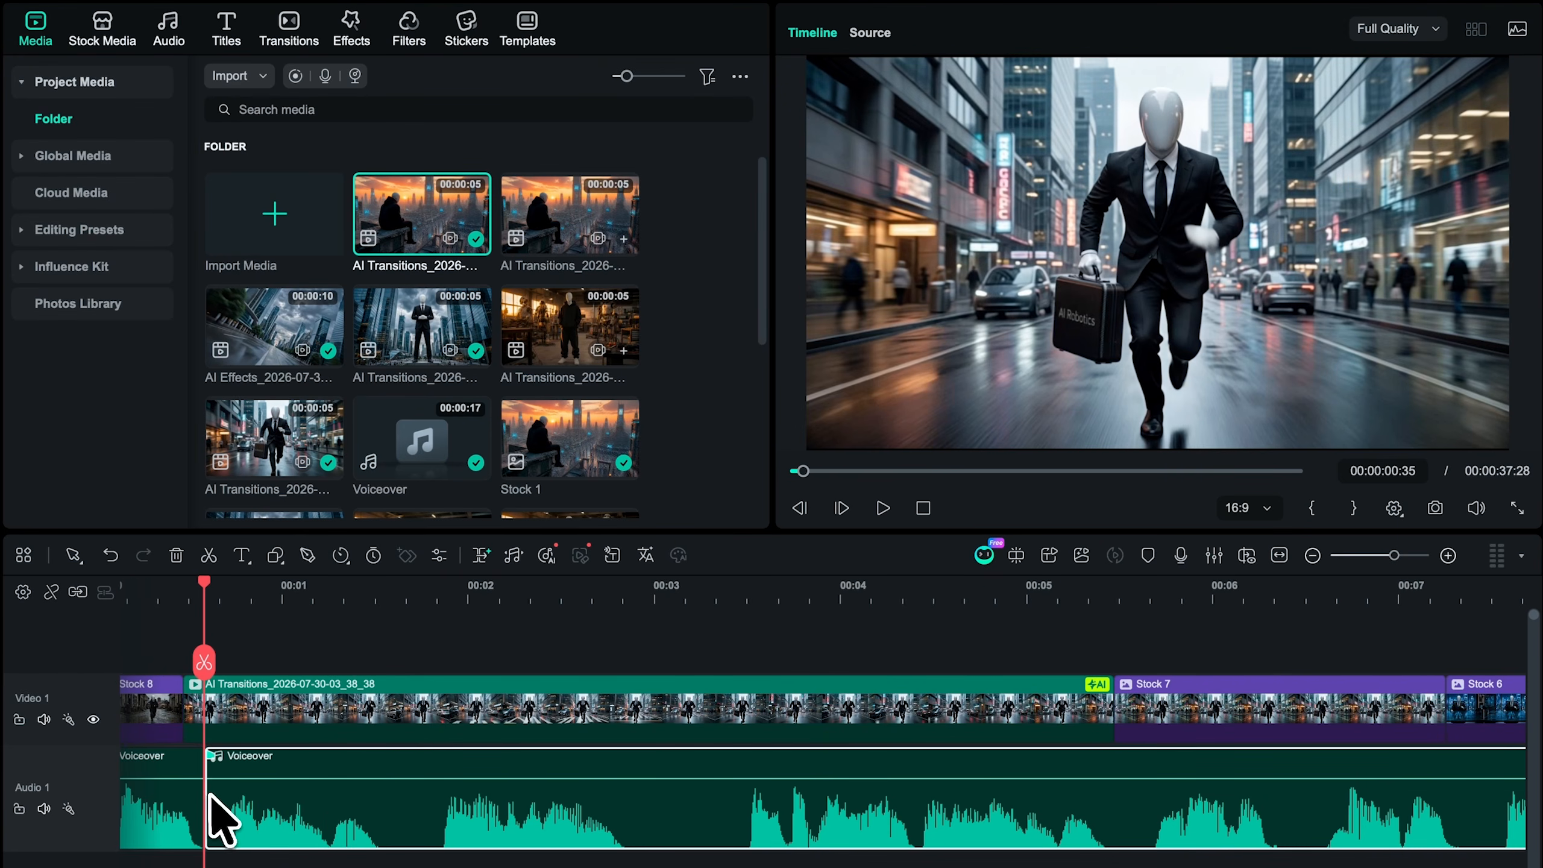
Step: Split the voiceover at 00:00:01:26 and 00:00:03:00, shifting the part after the first cut later on the timeline
scroll(210, 794, up, 2)
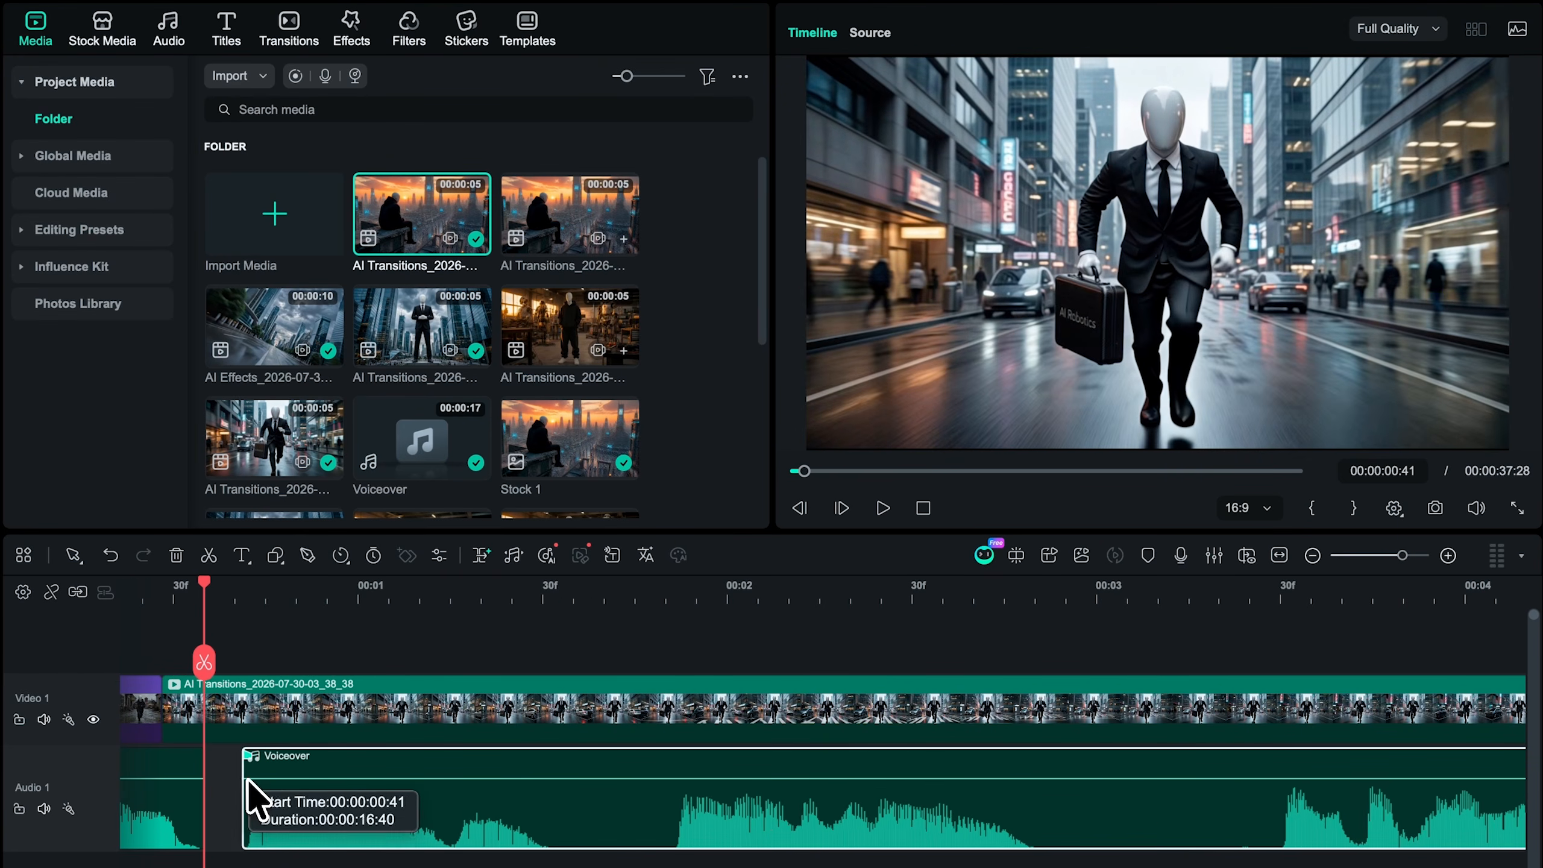
click(508, 591)
key(super+b)
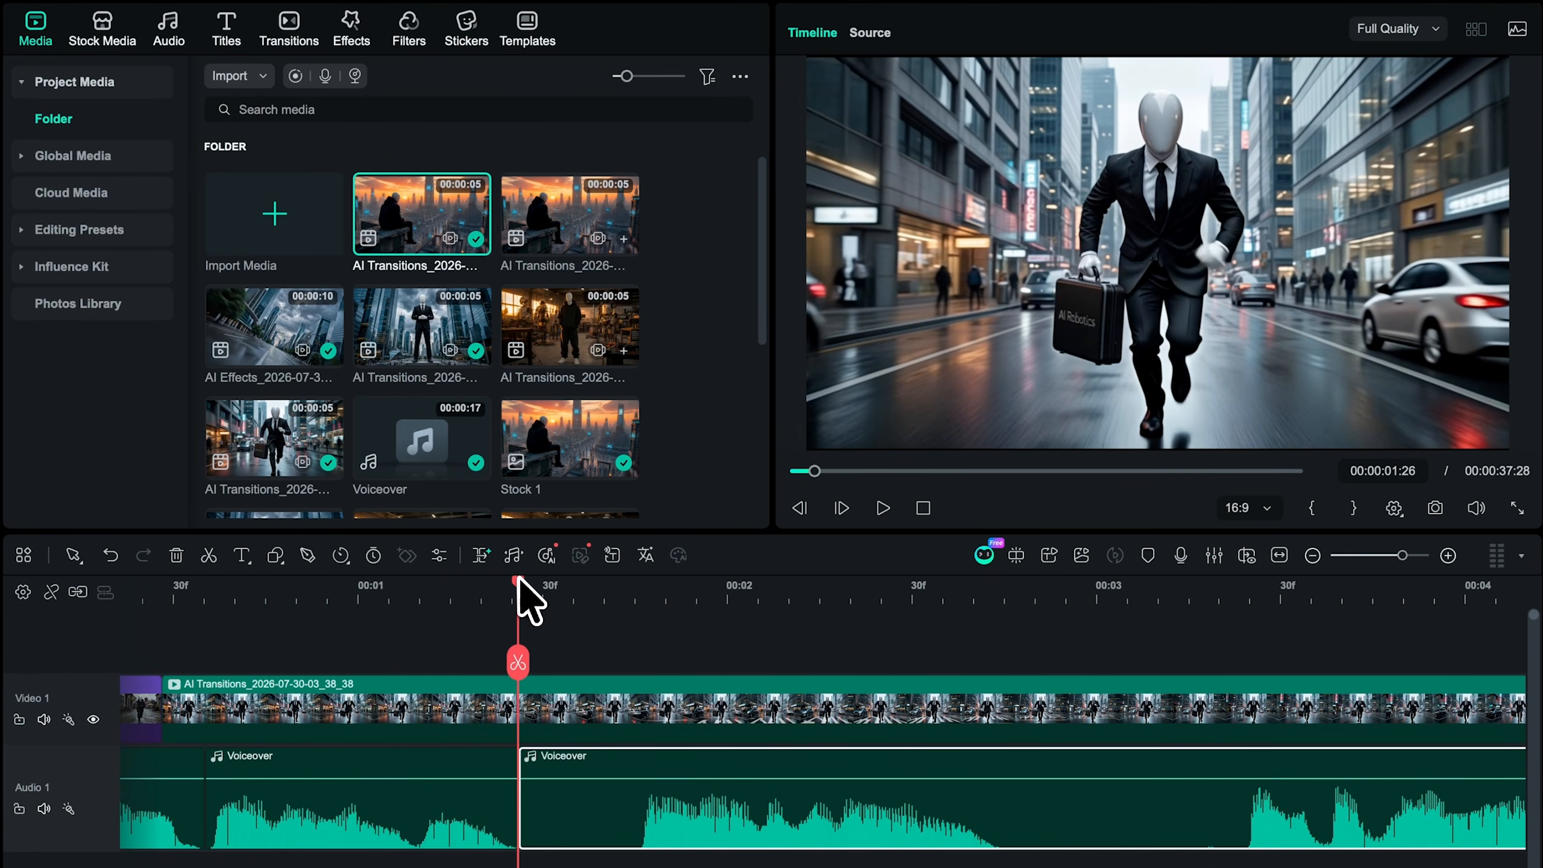
drag(592, 844, 783, 633)
scroll(620, 827, down, 2)
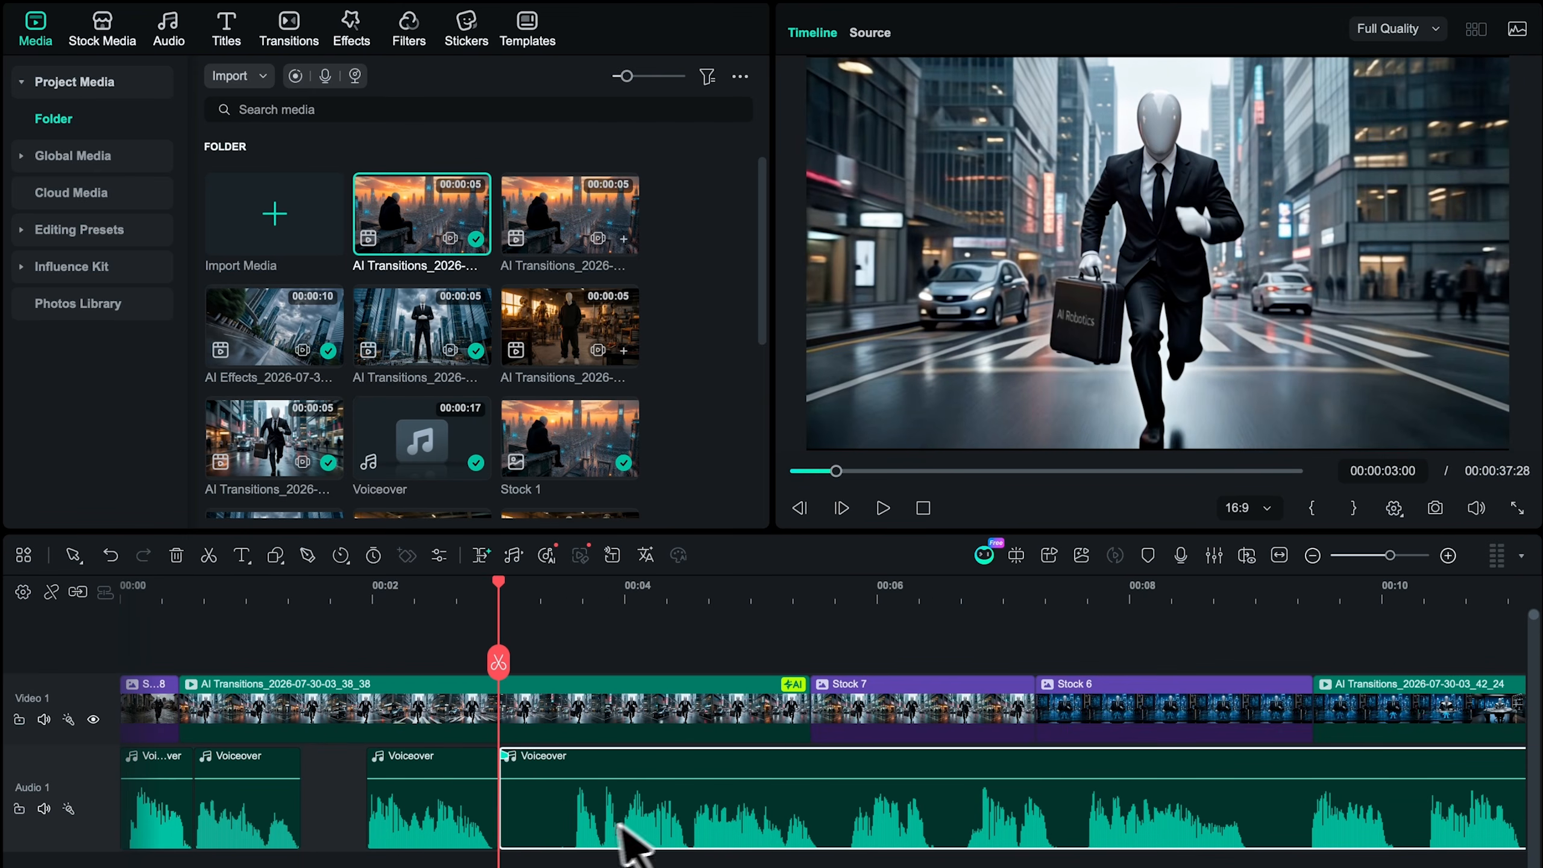
Step: Align the remaining voiceover with Stock 7, split it at 00:00:07:34, and shift the rest to the start of the next AI transition clip
drag(619, 827, 902, 841)
click(785, 592)
key(super+b)
drag(850, 760, 1013, 749)
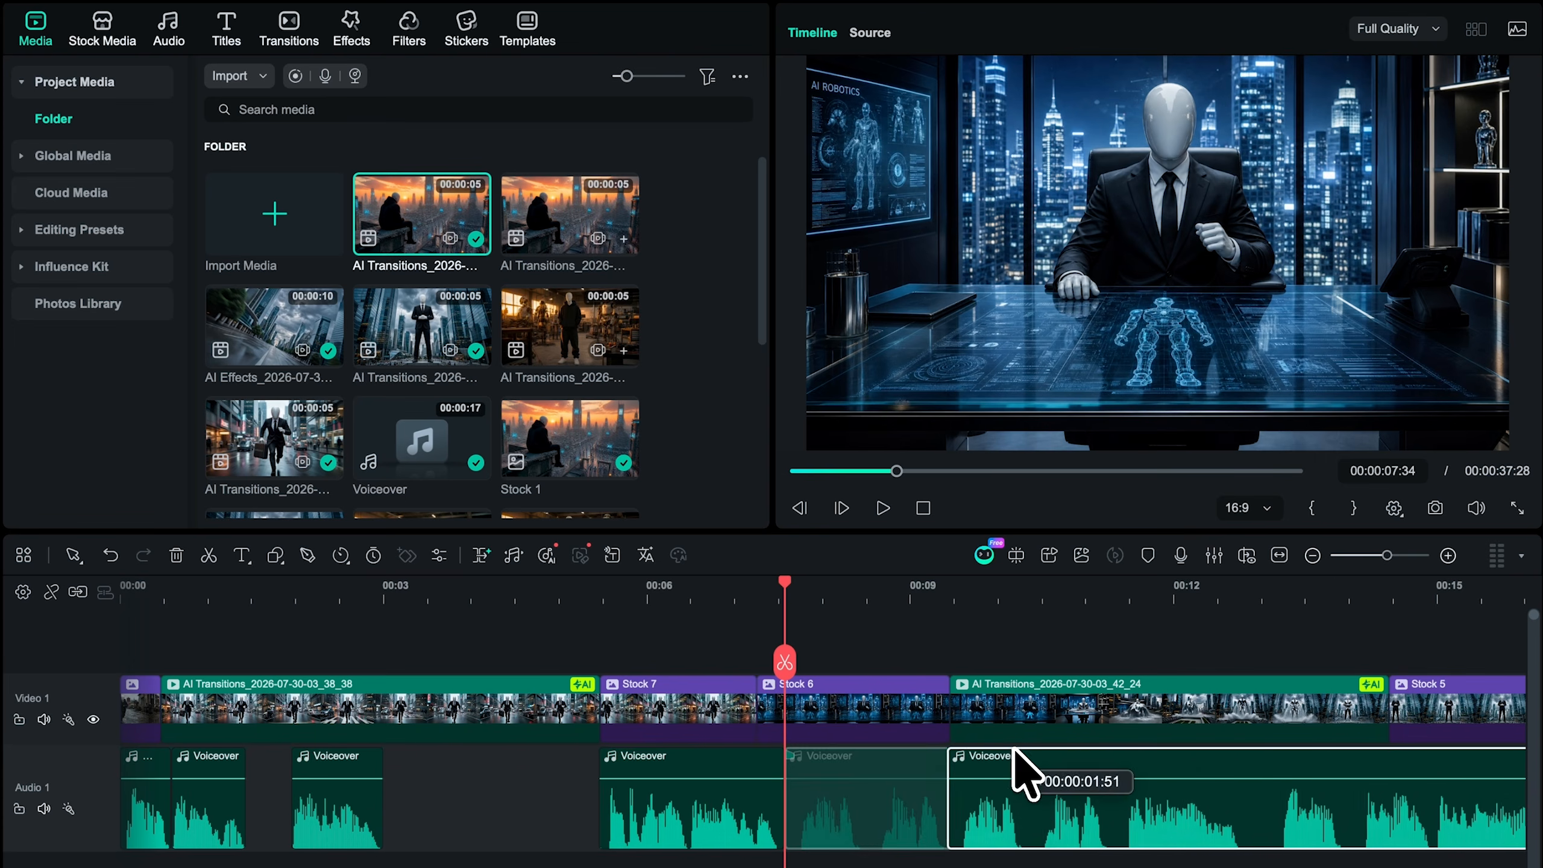
Step: Adjust the voiceover placement around Stock 7 and Stock 6, and split the narration again further along the timeline
drag(684, 796, 748, 796)
scroll(858, 801, right, 4)
drag(767, 584, 849, 582)
click(935, 807)
key(super+b)
Step: Align the next voiceover section with the start of Stock 5, split it after that section, and move the remaining narration later
scroll(935, 826, down, 2)
drag(935, 826, 802, 827)
click(838, 583)
key(super+b)
drag(904, 807, 1109, 807)
Step: Shorten Stock 5 to the end of its voiceover section, close the gap, and delete the Stock 3 clip
drag(1058, 707, 792, 705)
key(Delete)
scroll(875, 717, right, 4)
click(833, 717)
key(Delete)
scroll(1222, 713, right, 4)
Step: Trim the end of the Stock 1 clip to shorten the video's ending
drag(1350, 713, 1222, 711)
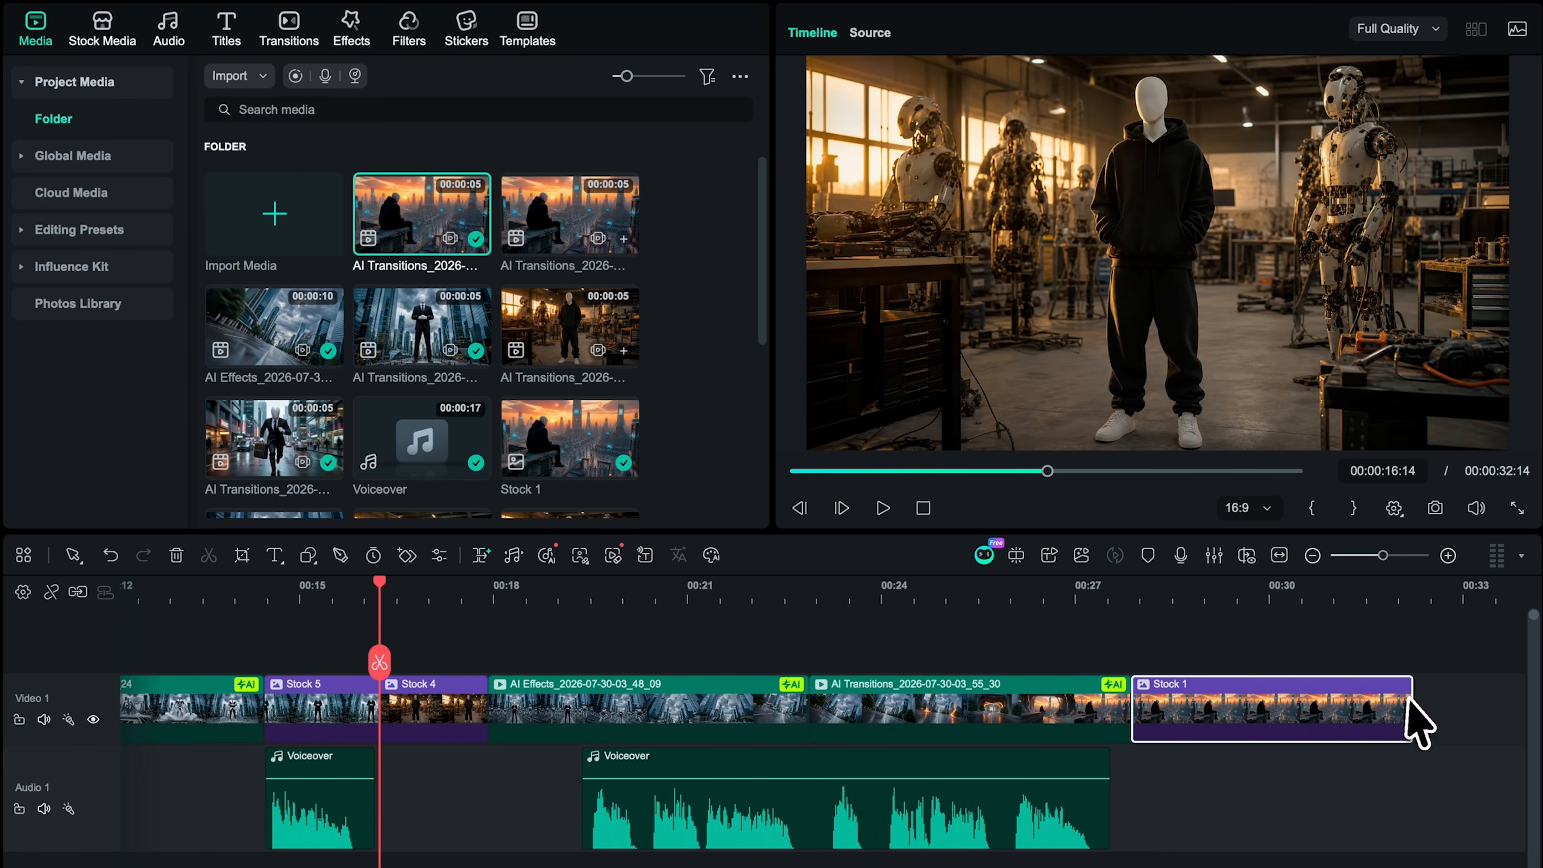
drag(1408, 705, 1177, 705)
scroll(851, 754, left, 3)
Step: Shorten an earlier video clip, close the gap it leaves, and reposition the final voiceover section
drag(654, 710, 597, 710)
click(632, 712)
key(Delete)
drag(797, 761, 855, 819)
scroll(854, 817, down, 2)
click(878, 665)
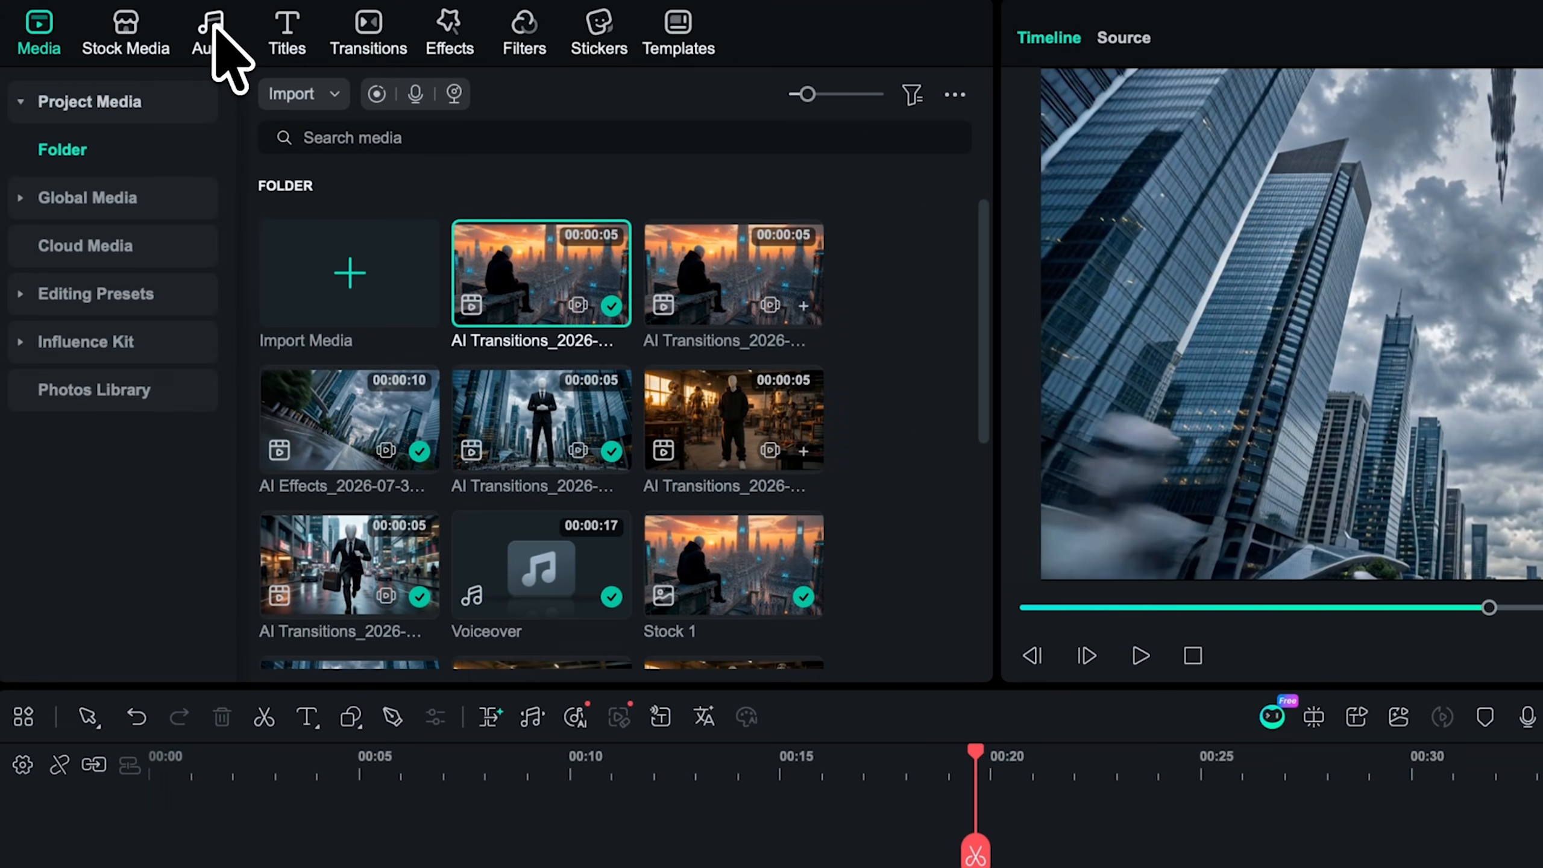
Step: Browse the trending Universal Music tracks and the audio search suggestions
click(212, 27)
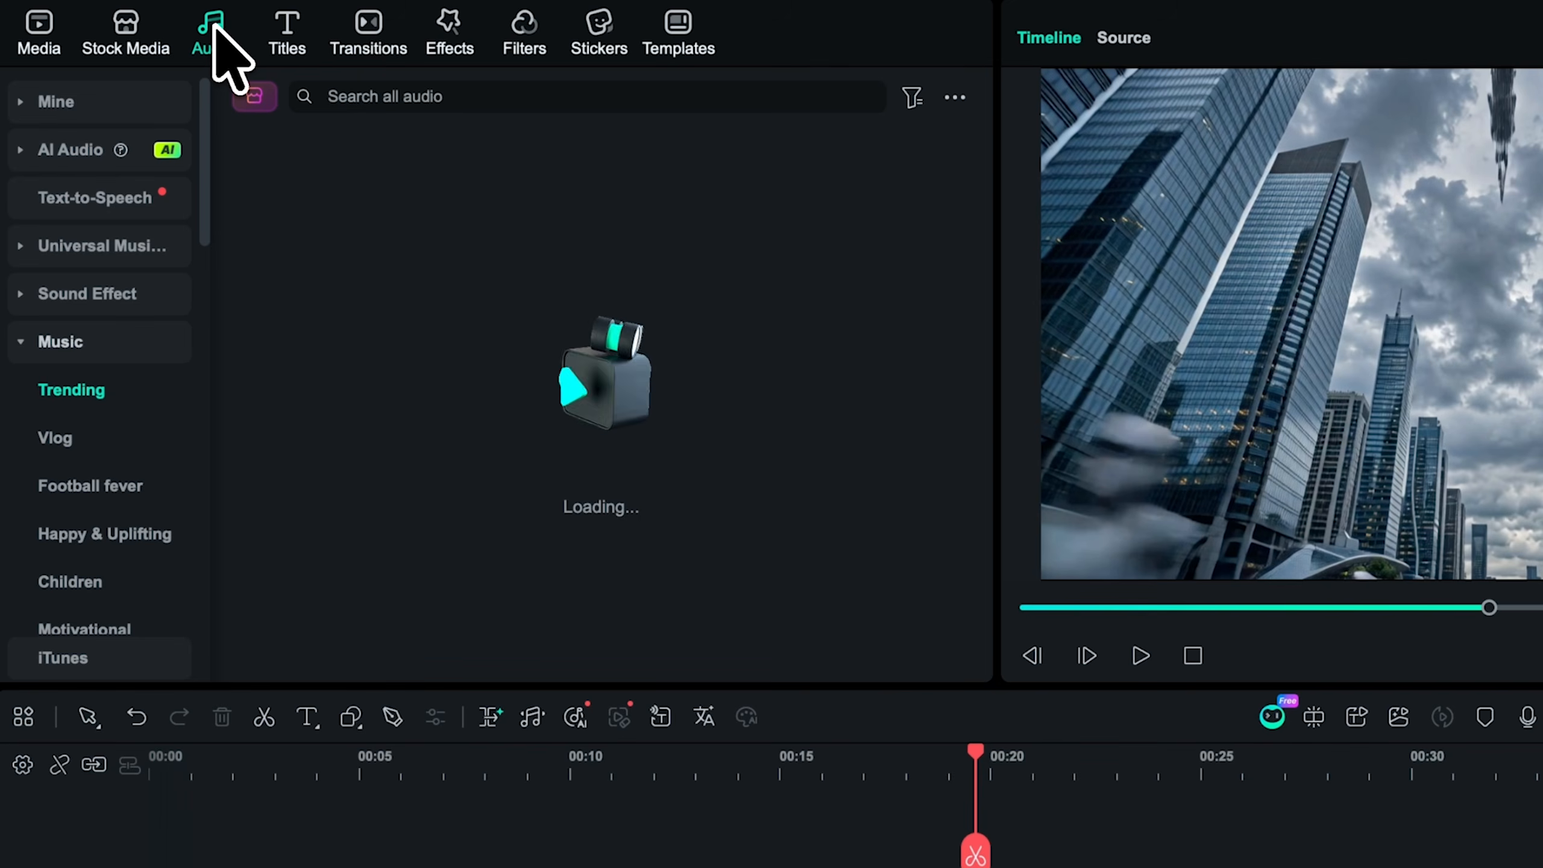
click(153, 245)
scroll(971, 295, down, 10)
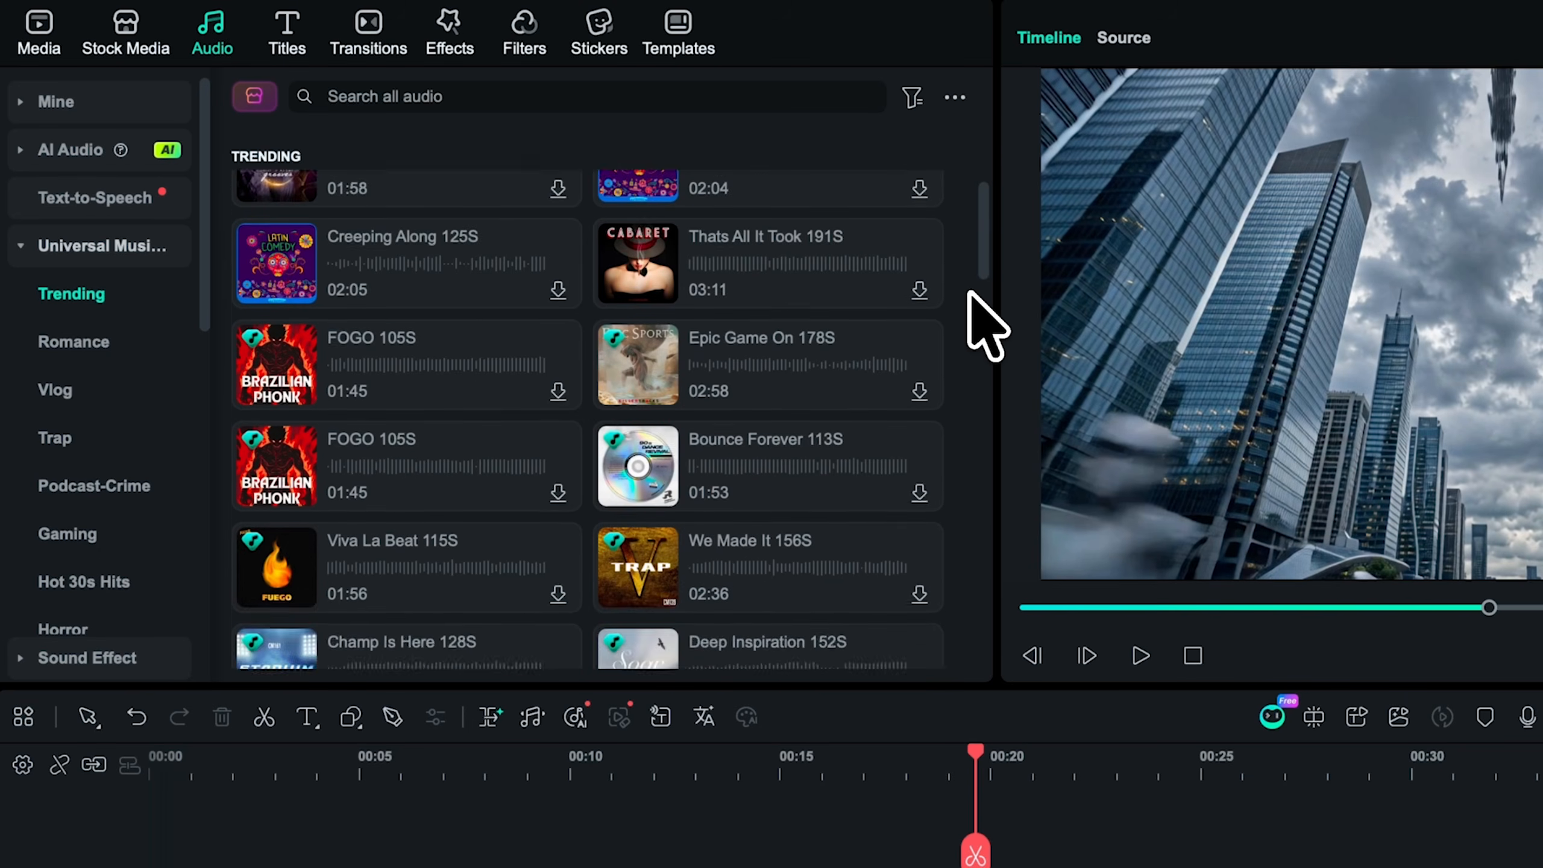
scroll(972, 324, up, 10)
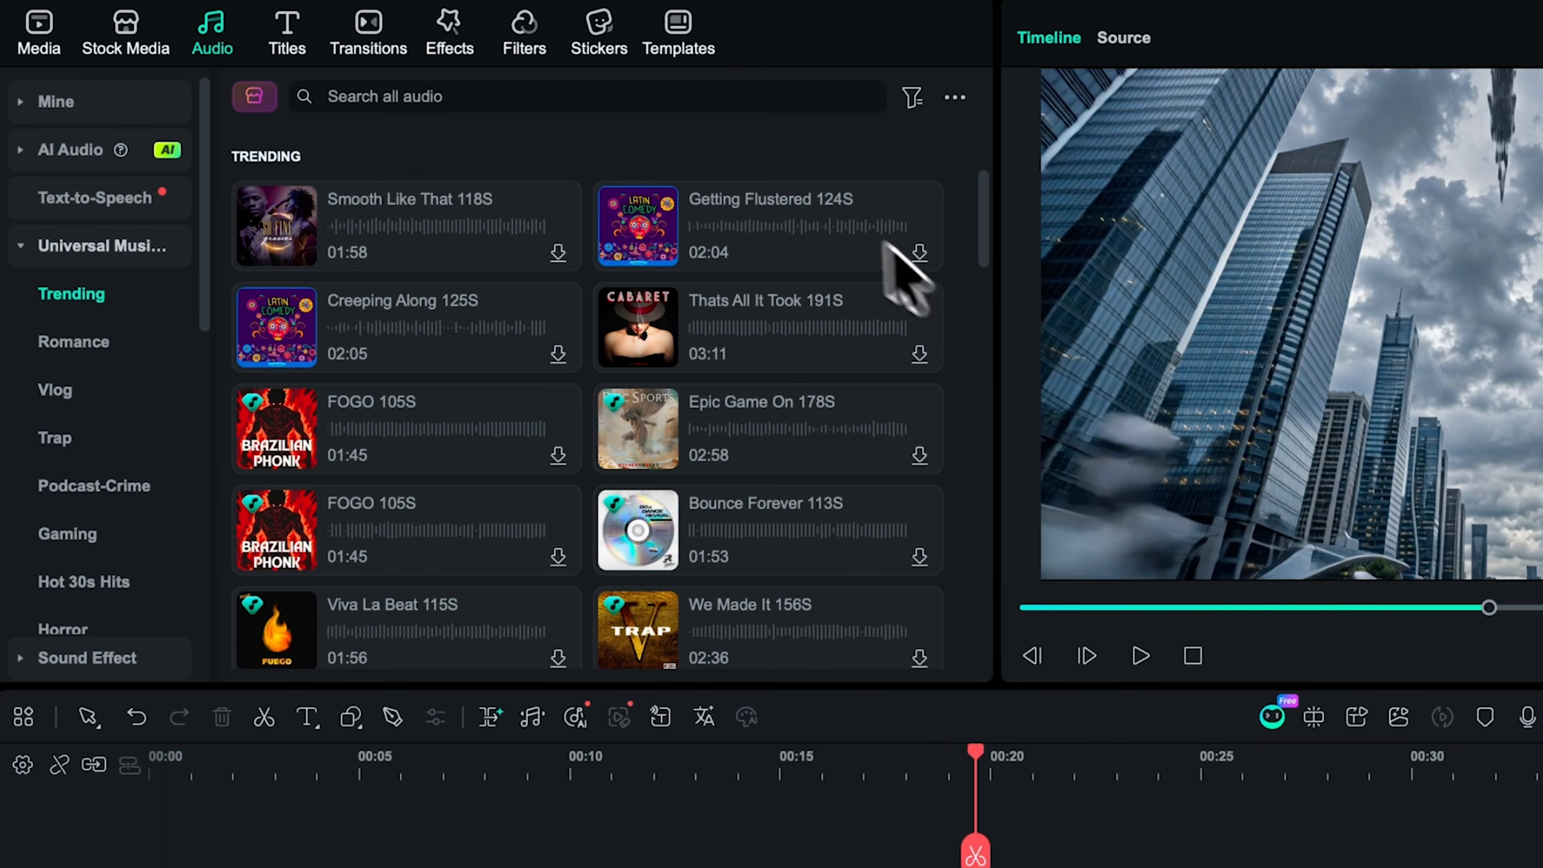
click(740, 107)
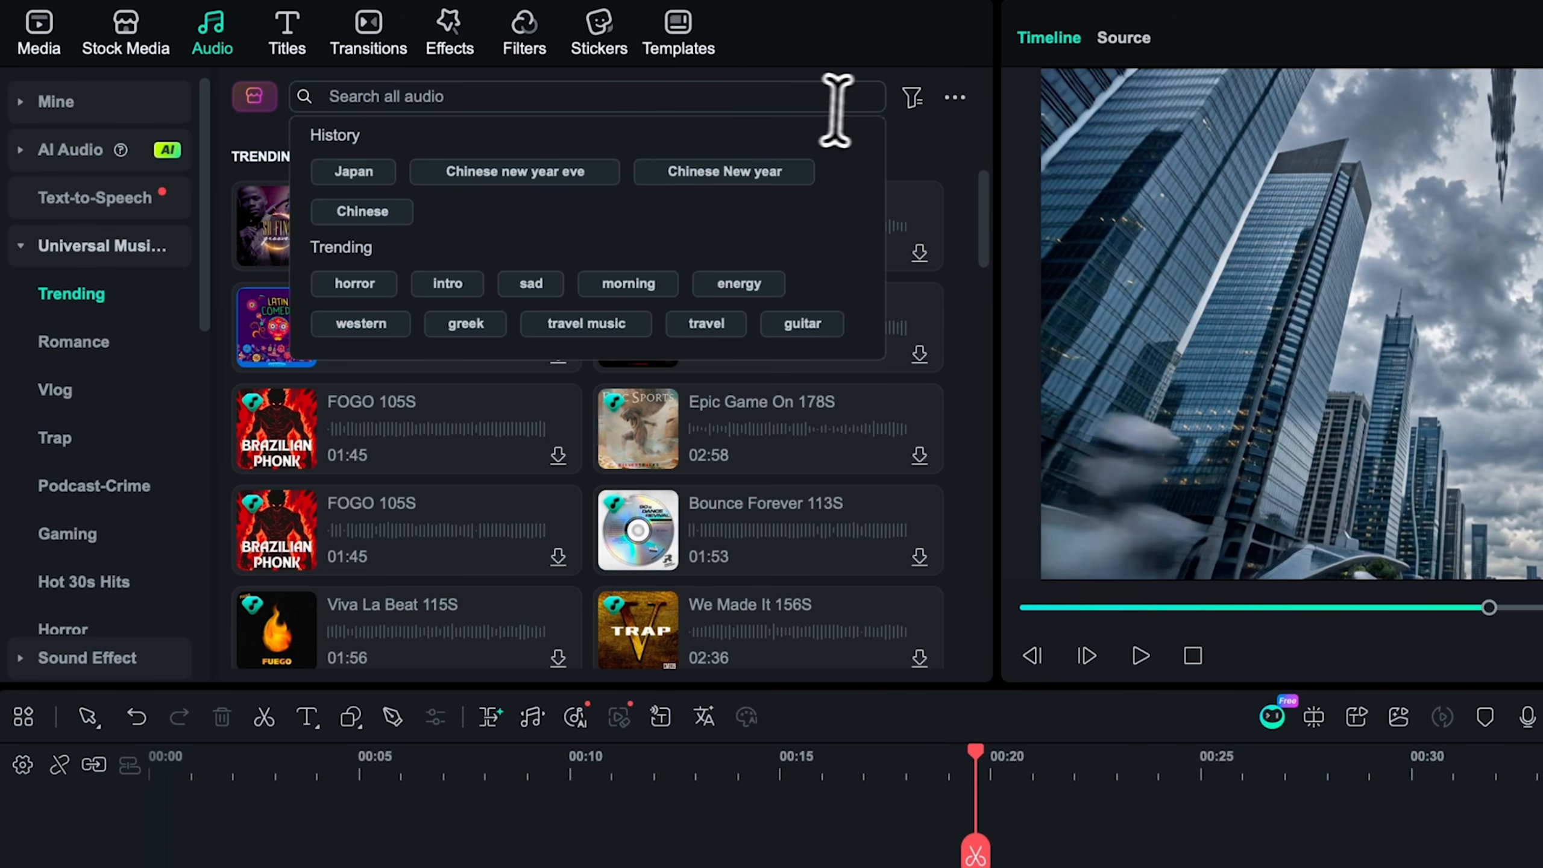
click(950, 155)
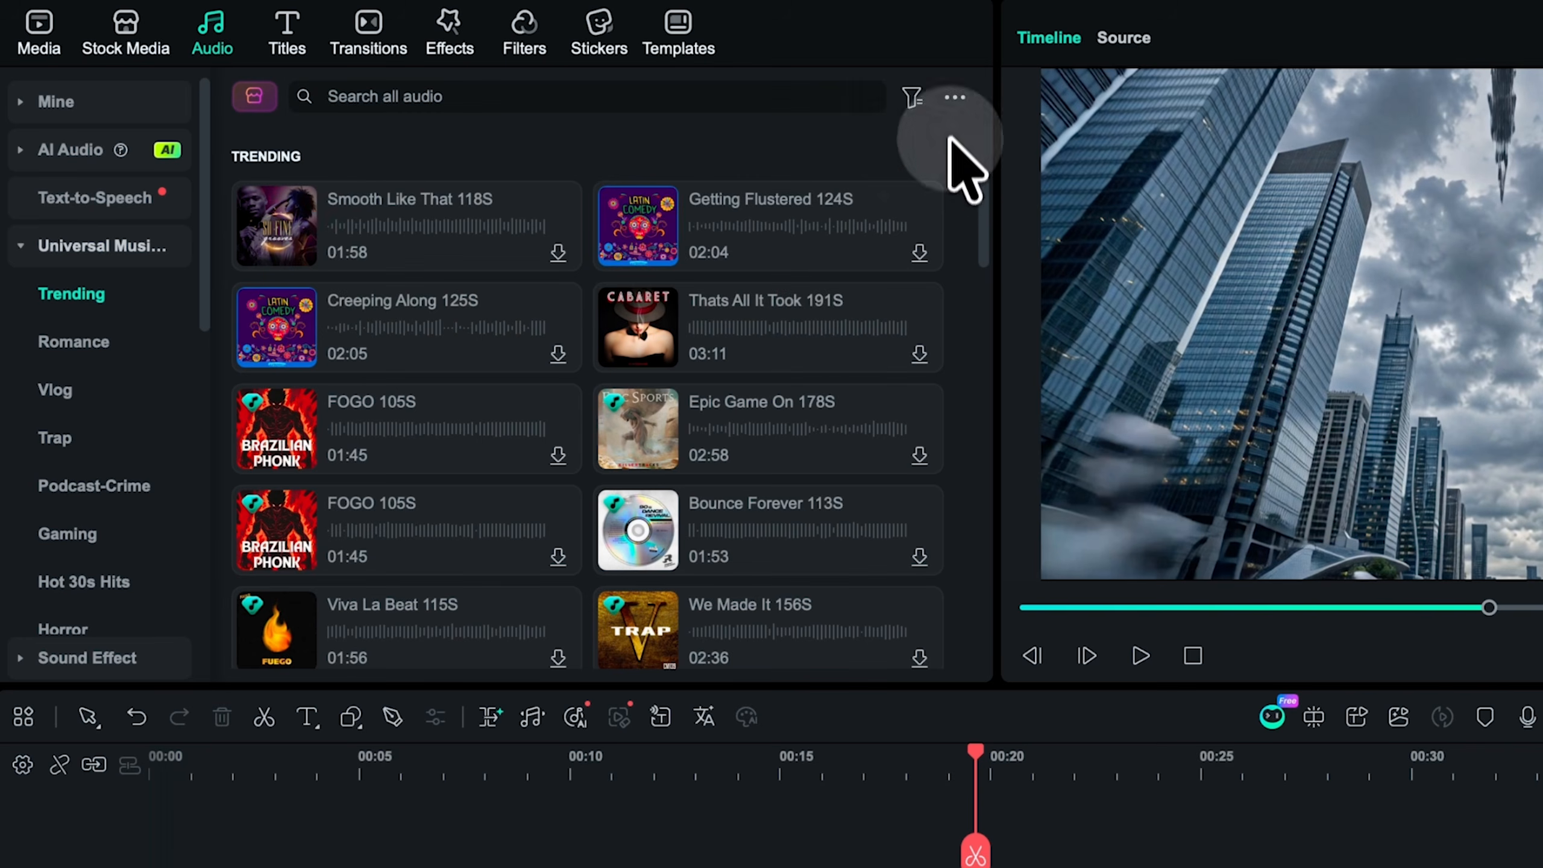
click(954, 97)
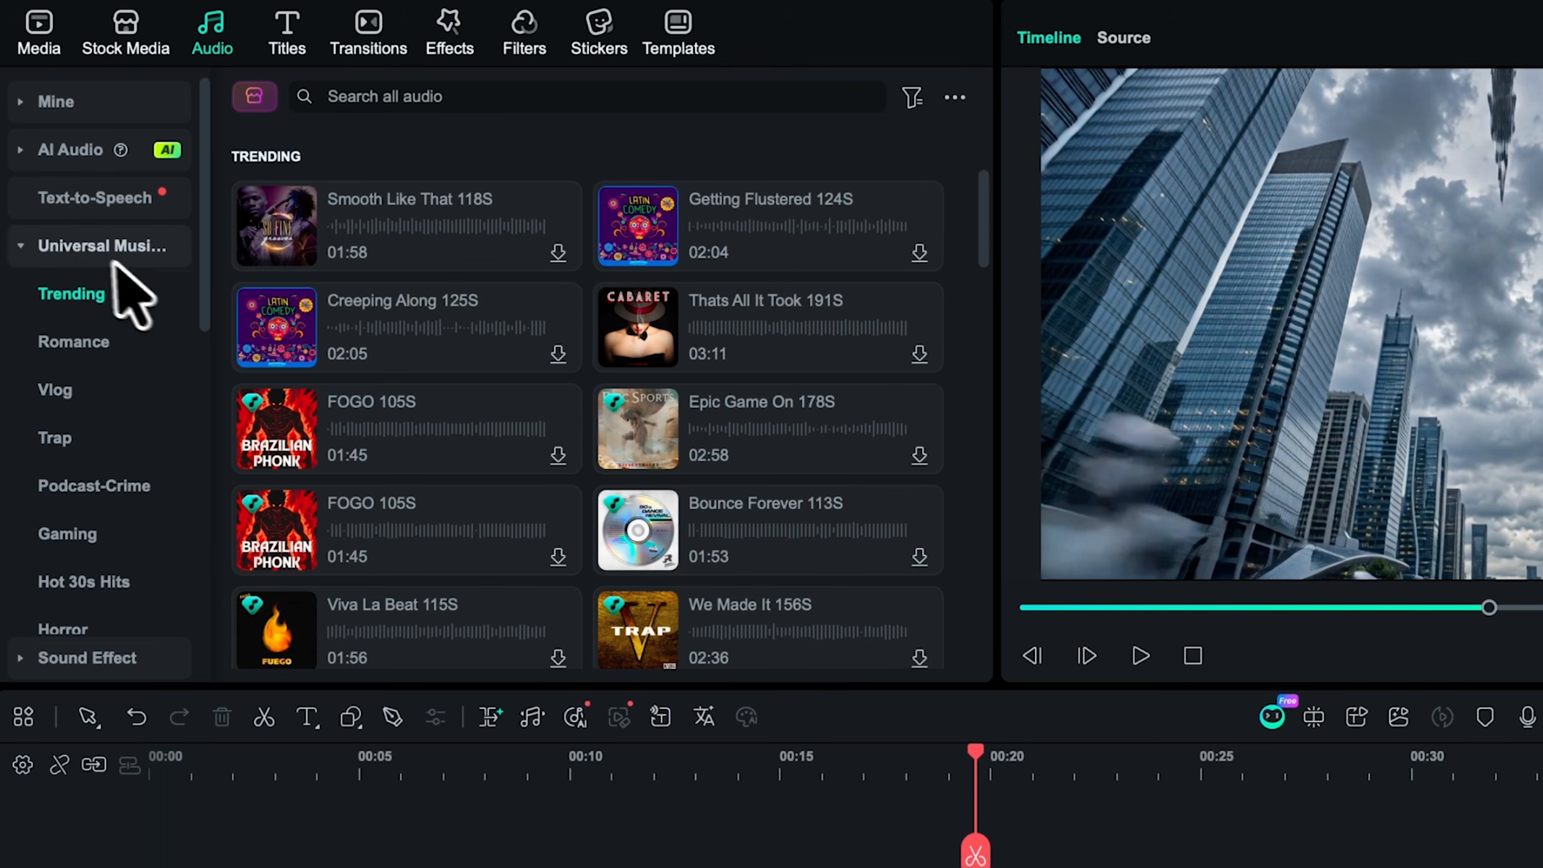
Step: Examine the AI Music generator's model, prompt and duration options, and the AI Sound Effect generator
click(74, 246)
click(72, 150)
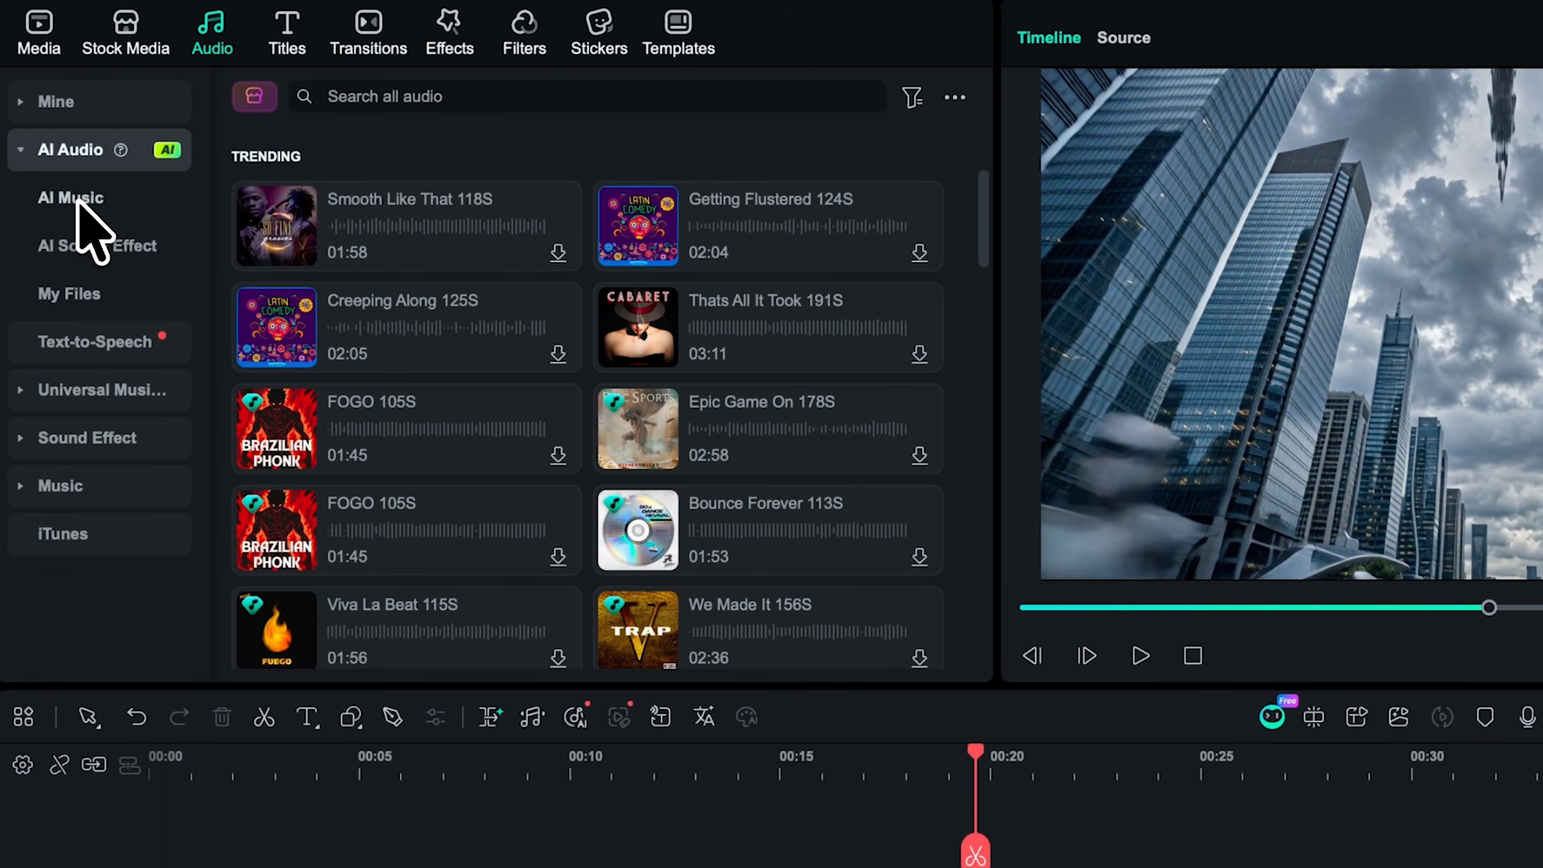
click(76, 198)
click(359, 91)
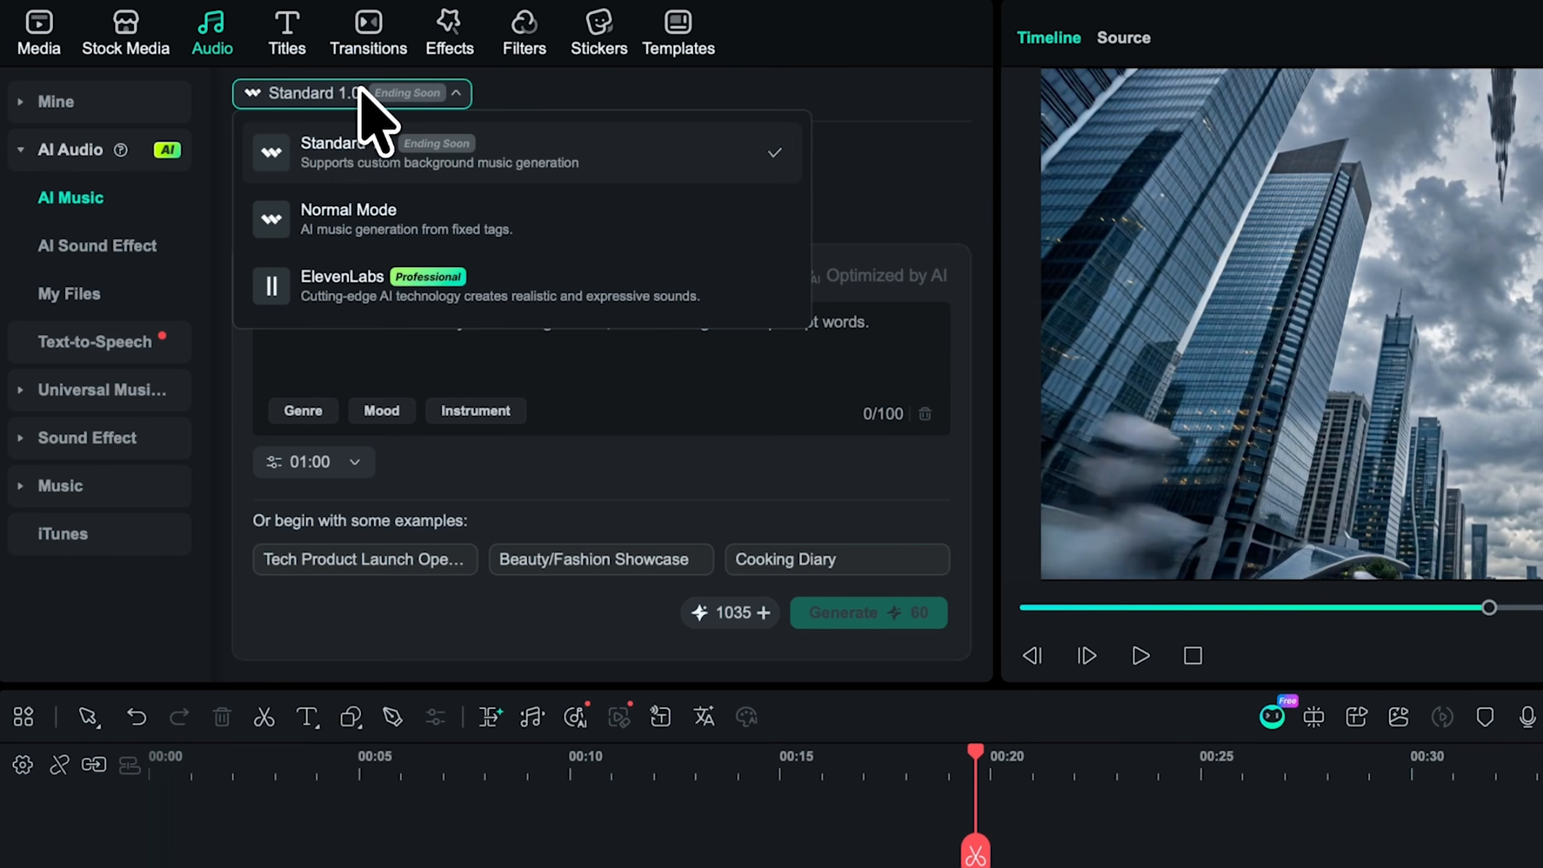
click(360, 91)
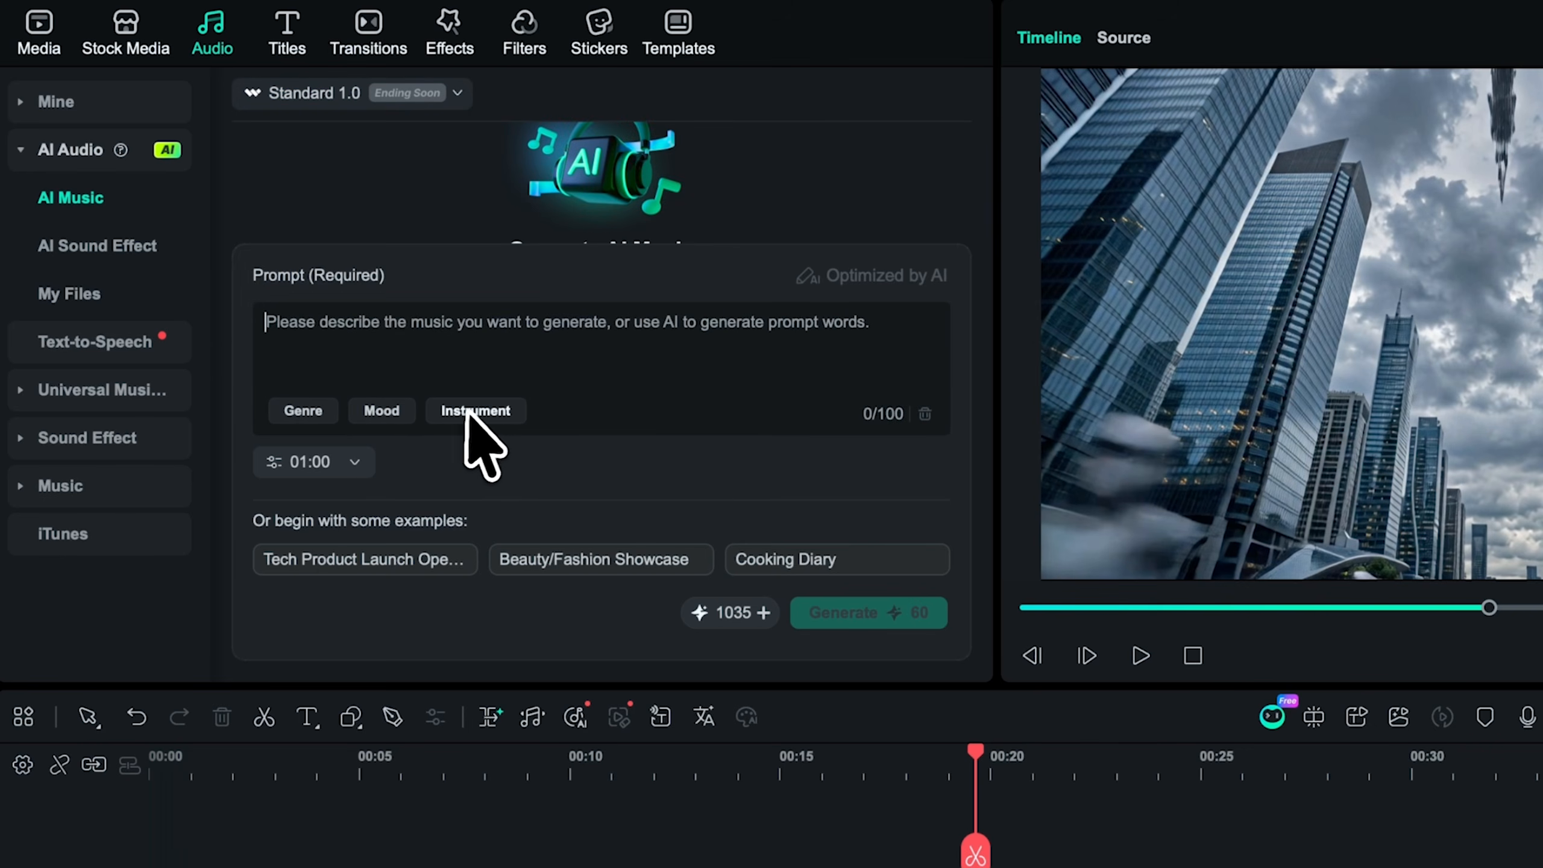
click(353, 463)
click(352, 466)
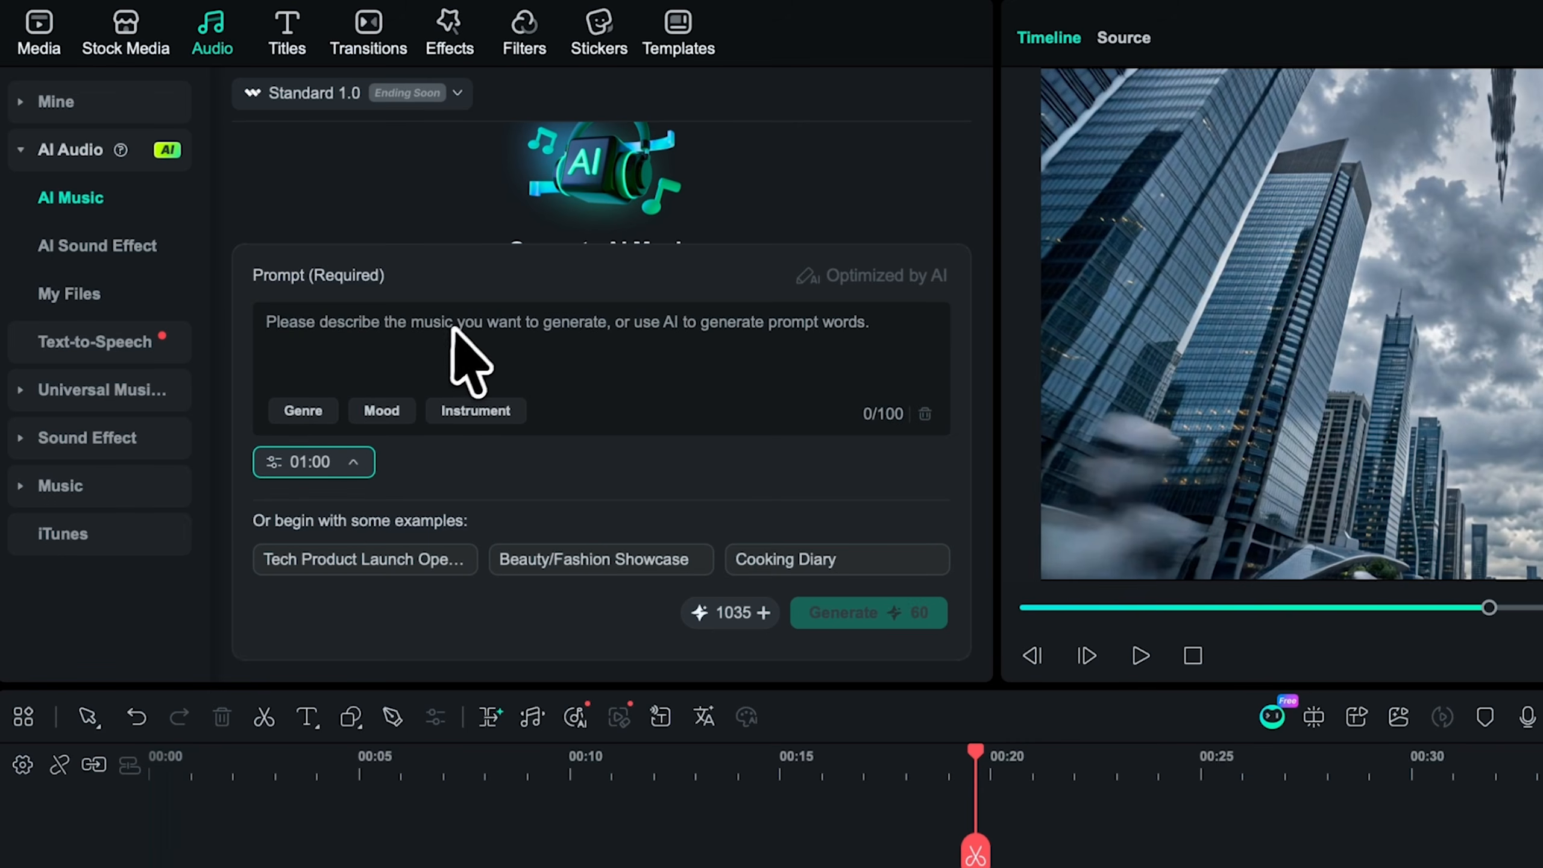
click(128, 252)
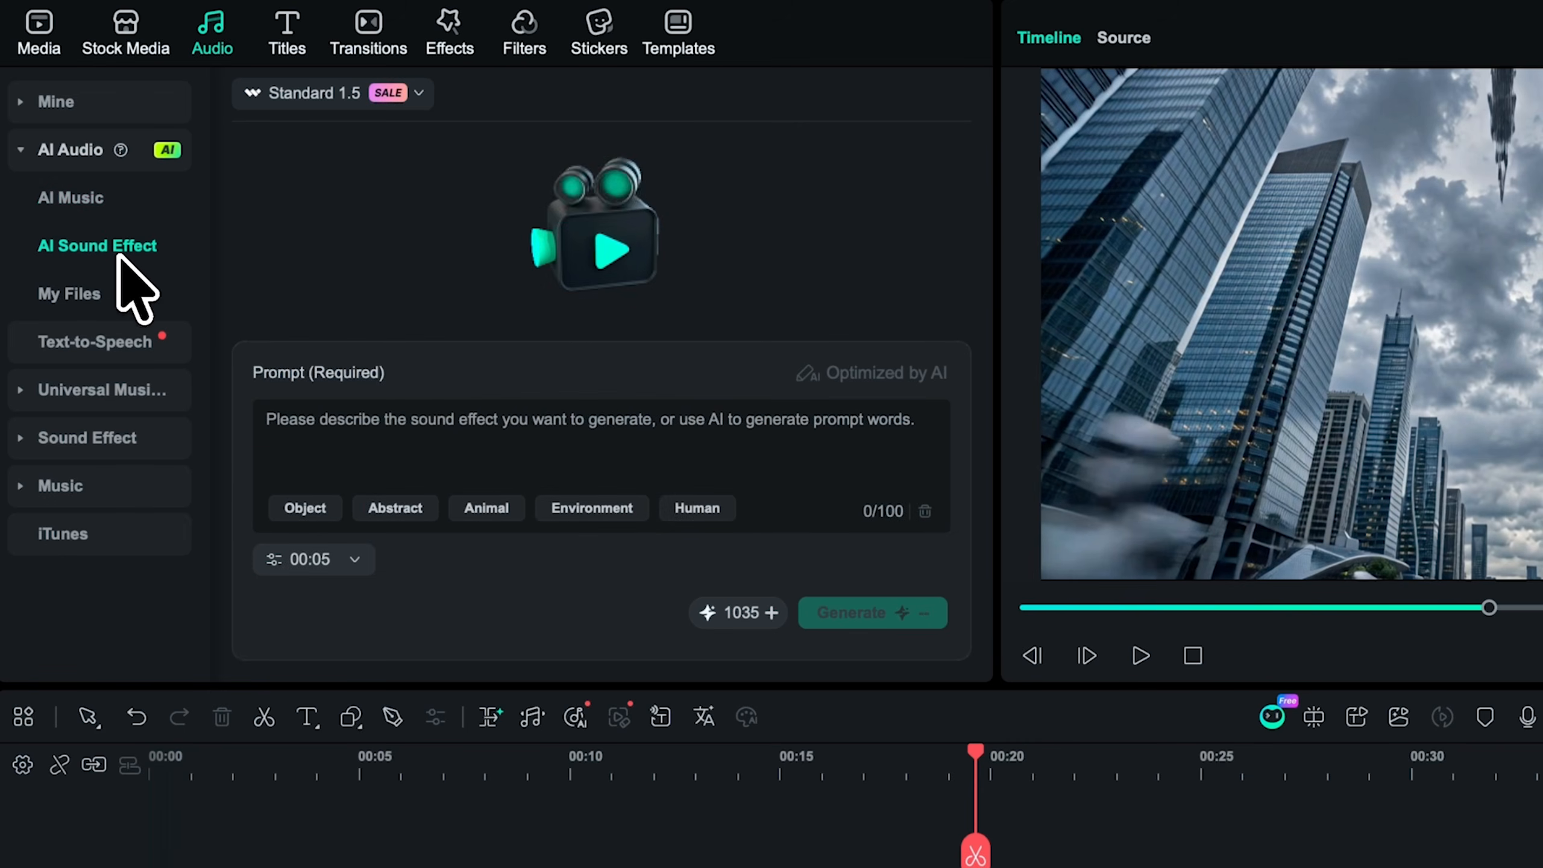
click(466, 413)
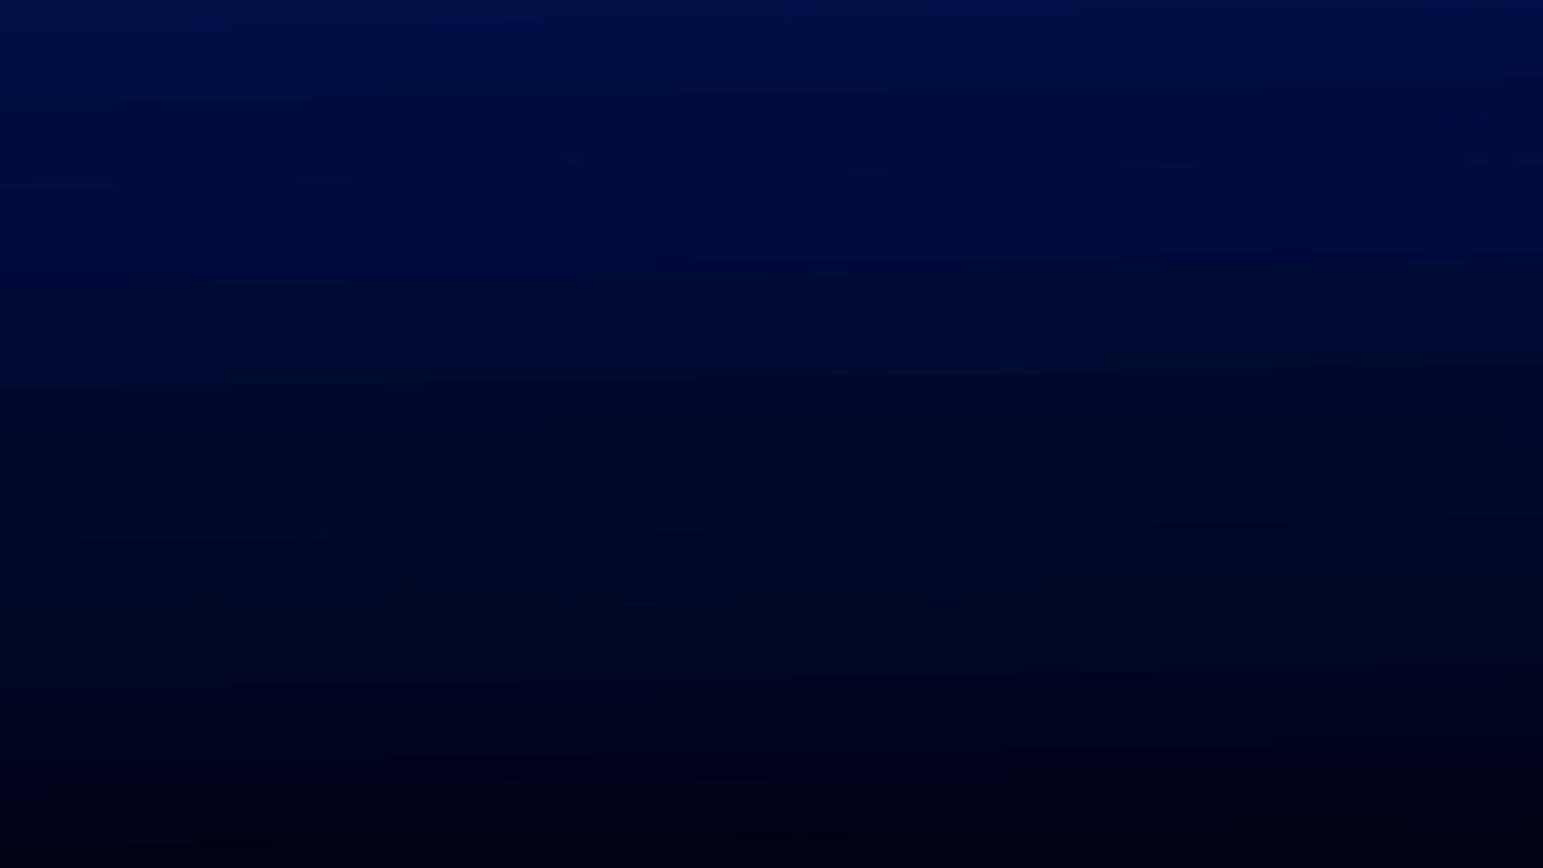